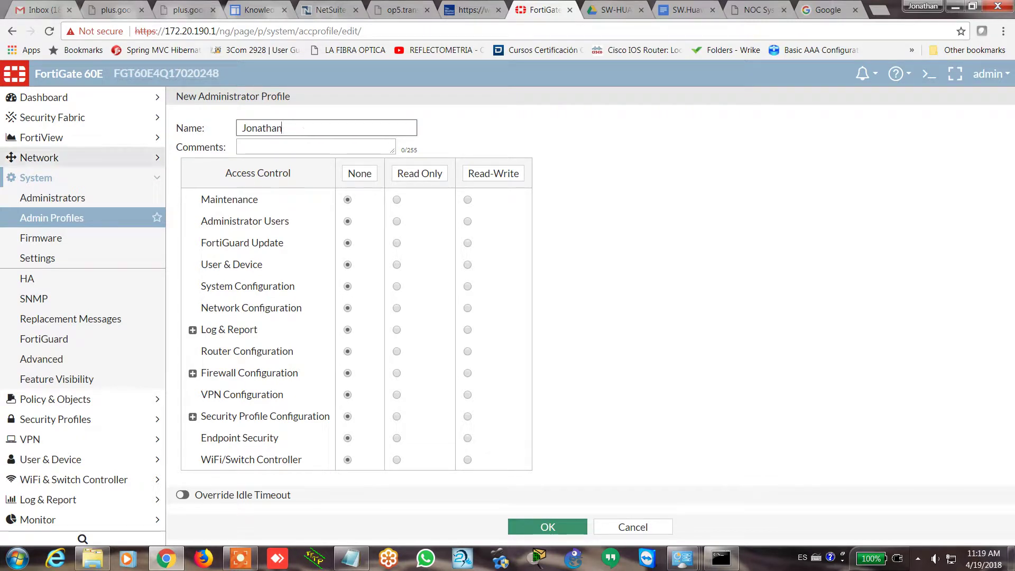
# Set Network Configuration to Read Only and Router and Security Profile Configuration to Read-Write
pyautogui.click(397, 308)
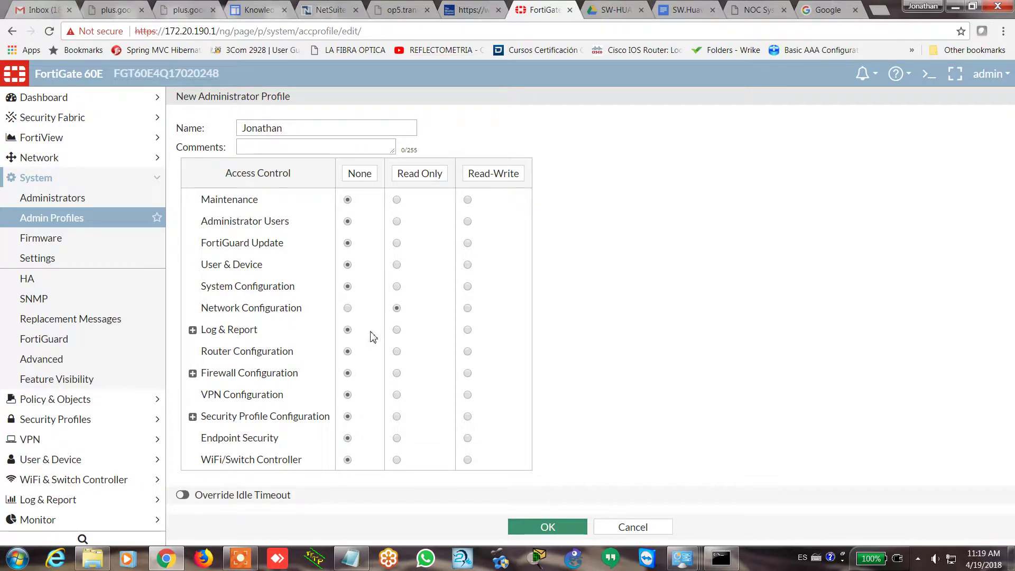
pyautogui.click(467, 352)
pyautogui.click(468, 417)
# Switch the idle timeout override on, then back off
pyautogui.click(182, 496)
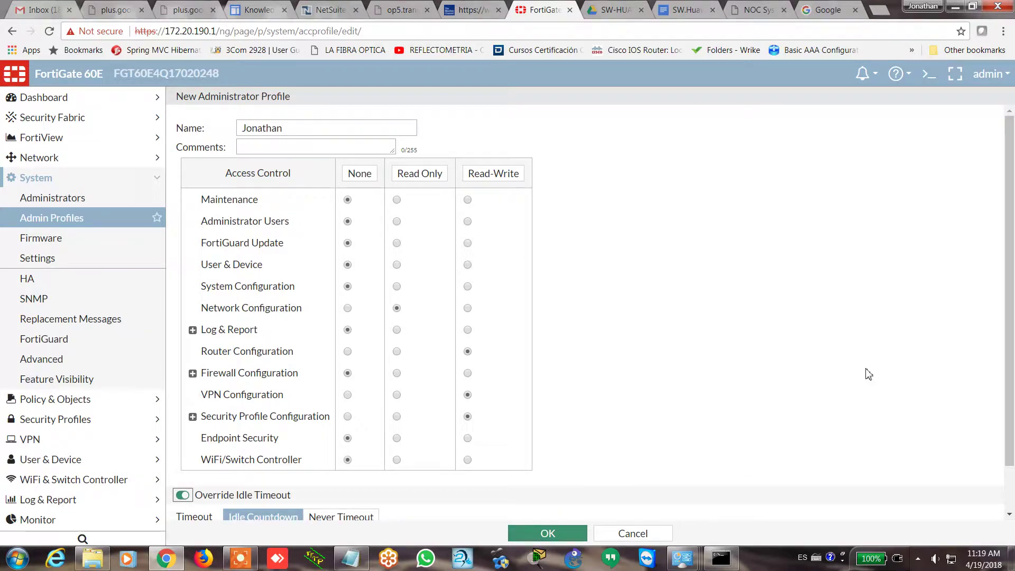
pyautogui.scroll(-2, 576, 453)
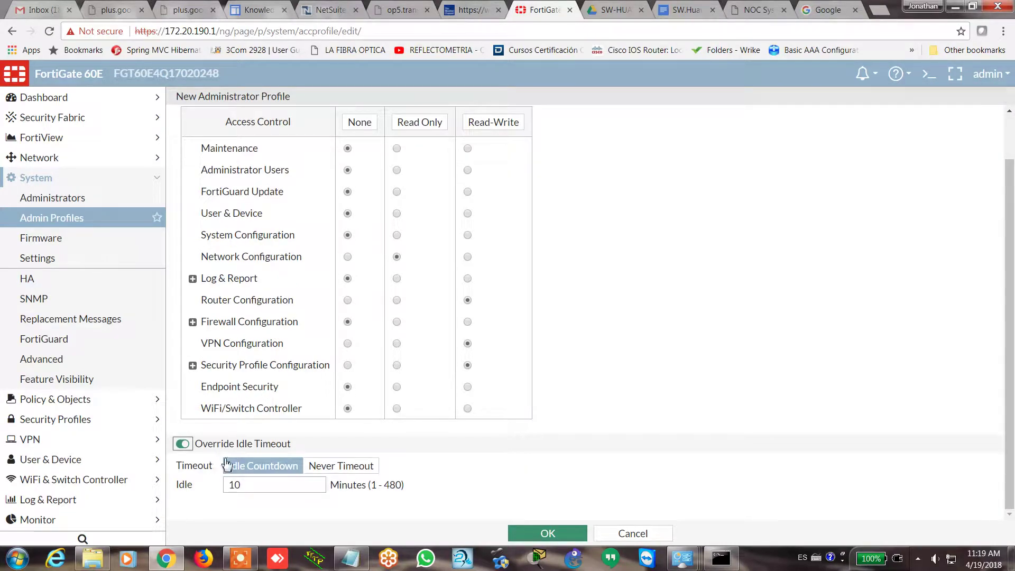
pyautogui.click(184, 444)
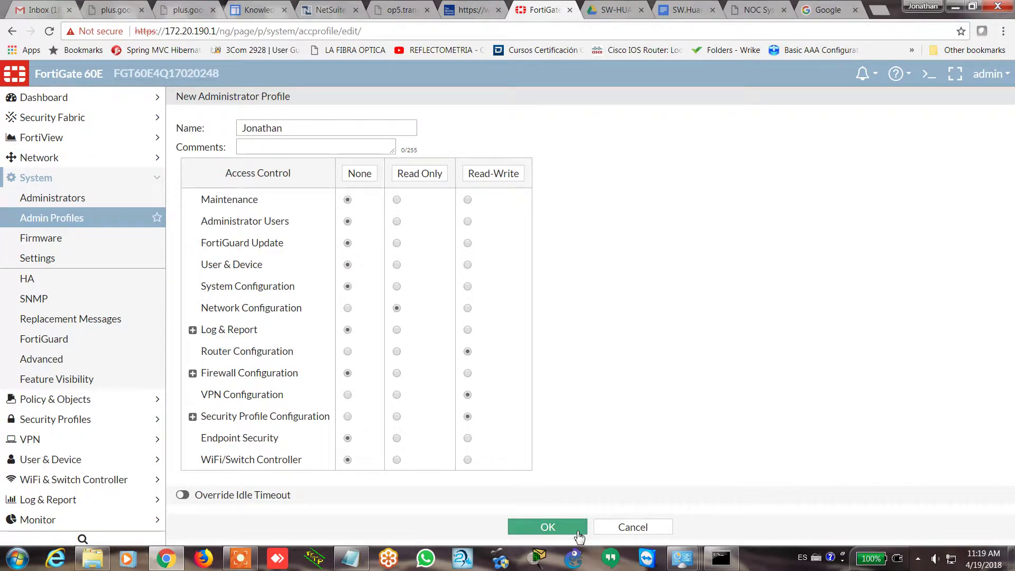
# Save the Jonathan profile and go to System > Administrators, which lists only admin
pyautogui.click(547, 528)
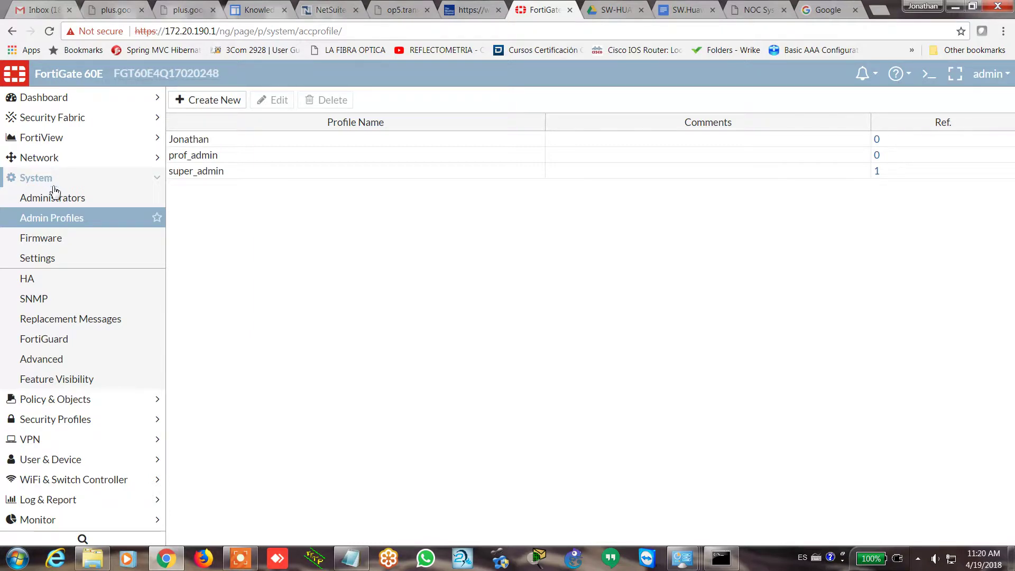
pyautogui.rightClick(59, 207)
pyautogui.click(59, 204)
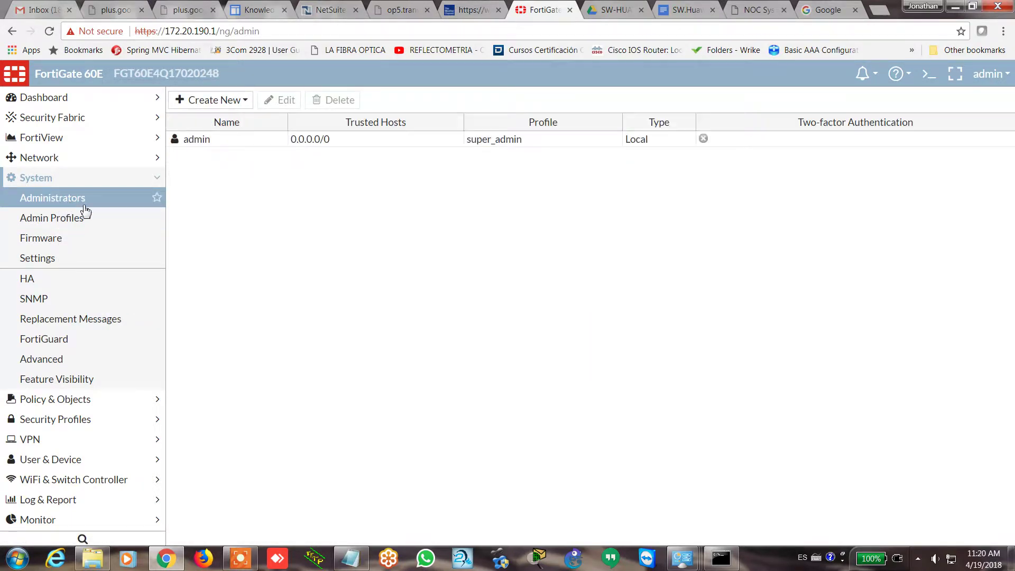
pyautogui.click(220, 143)
pyautogui.doubleClick(220, 148)
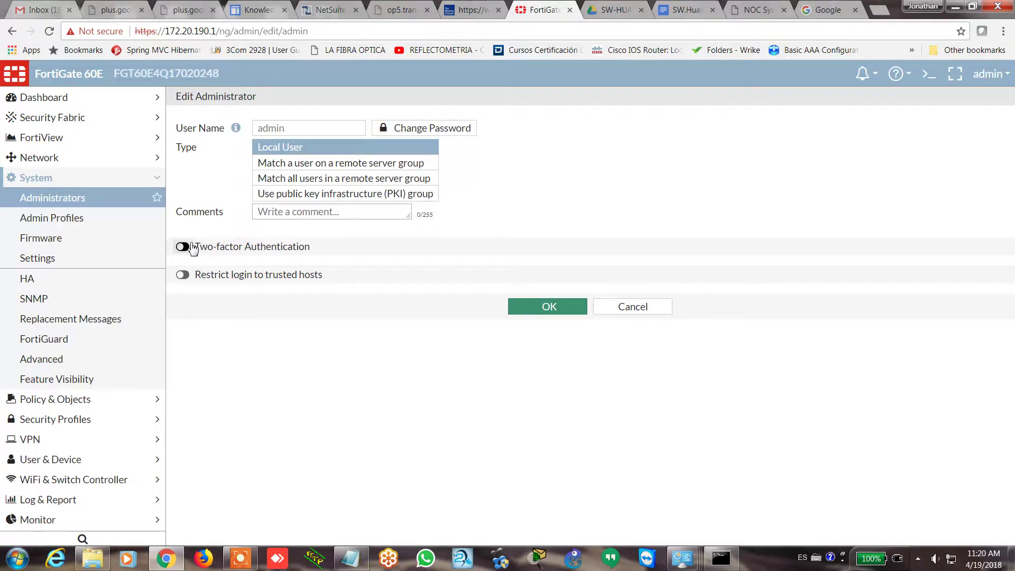
pyautogui.click(192, 247)
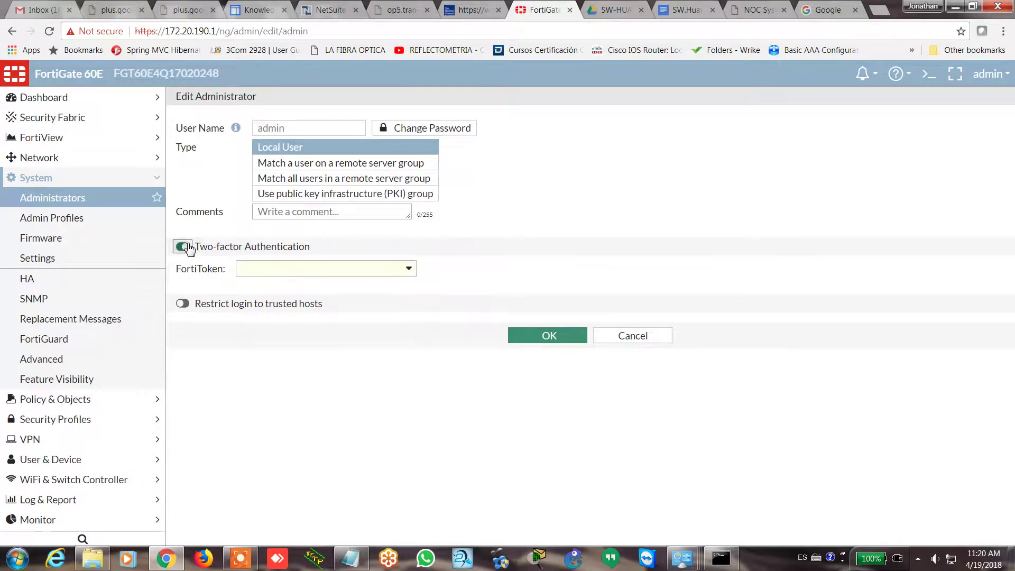
pyautogui.click(400, 276)
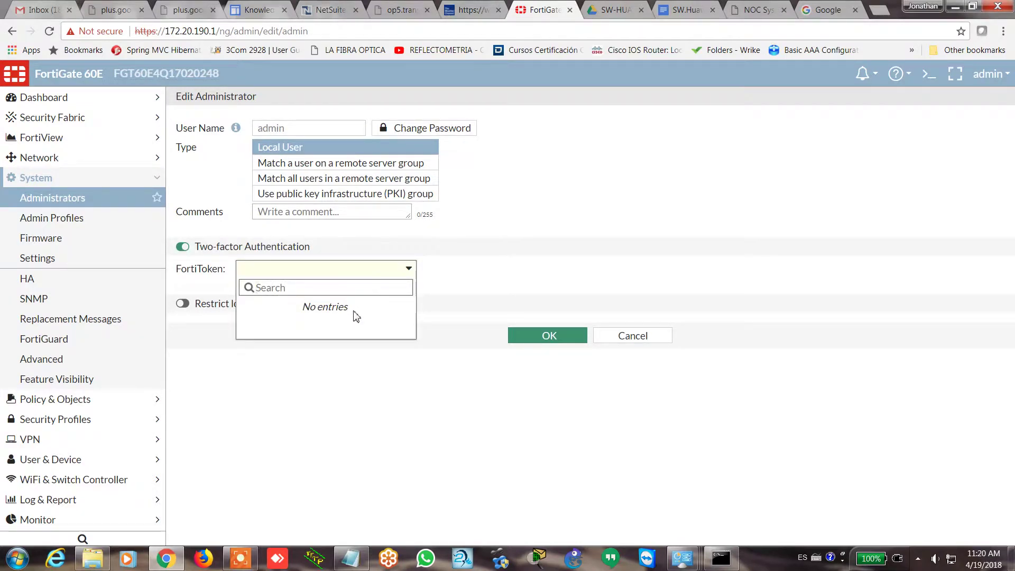
pyautogui.click(184, 254)
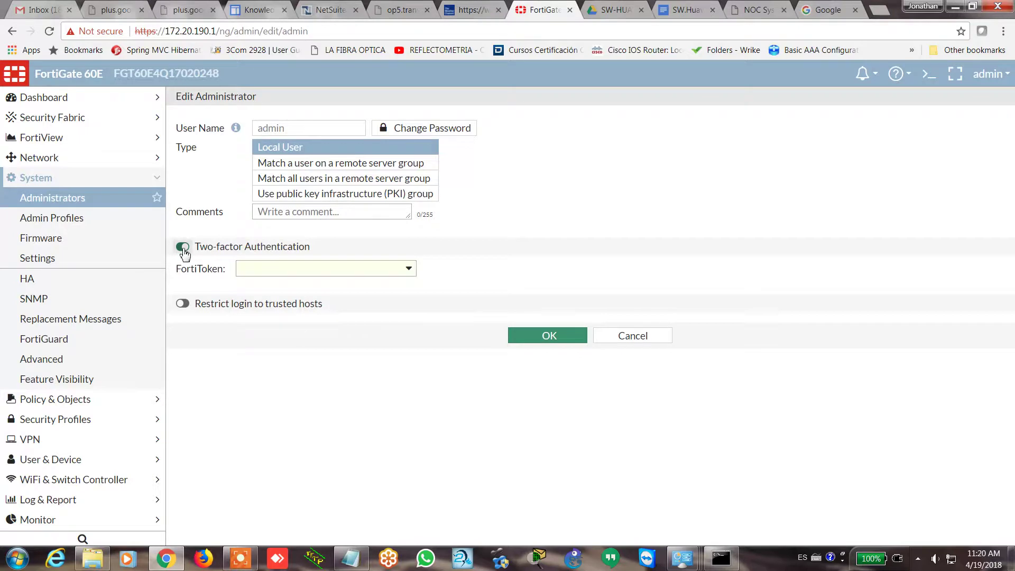
pyautogui.click(183, 251)
pyautogui.click(183, 275)
pyautogui.click(183, 275)
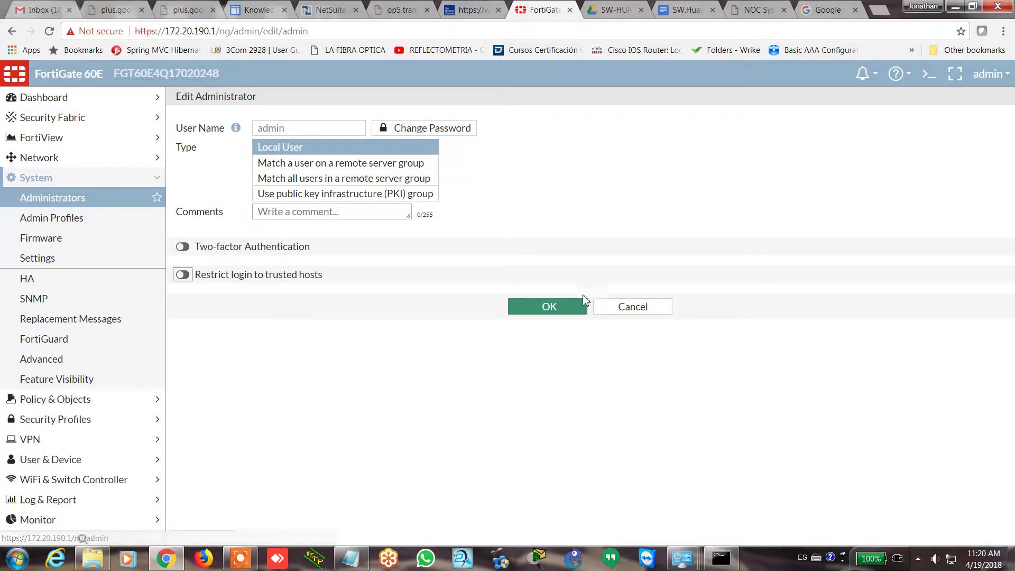
pyautogui.click(630, 306)
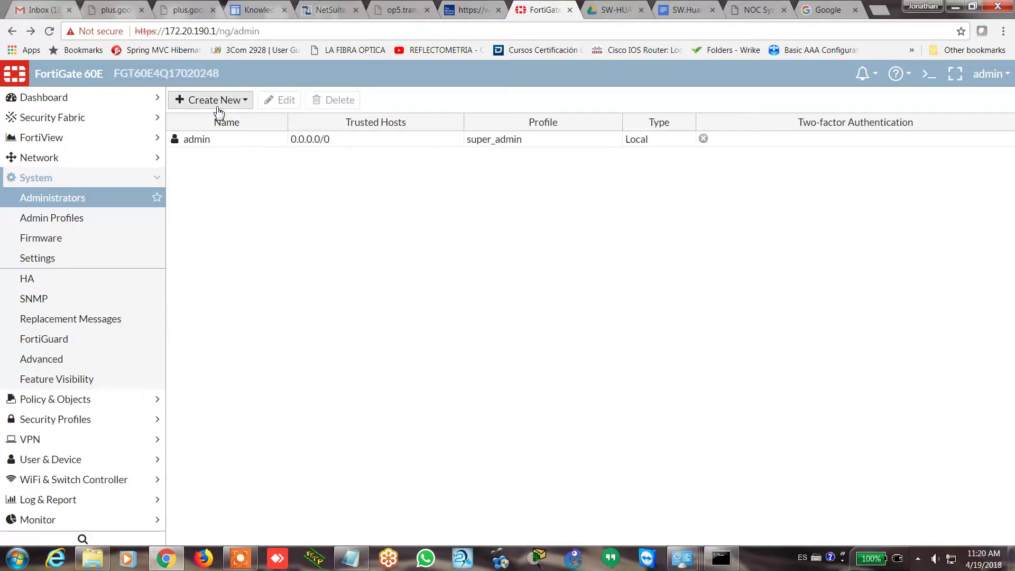
# Start a new regular administrator with user name Jonathan-For
pyautogui.click(218, 108)
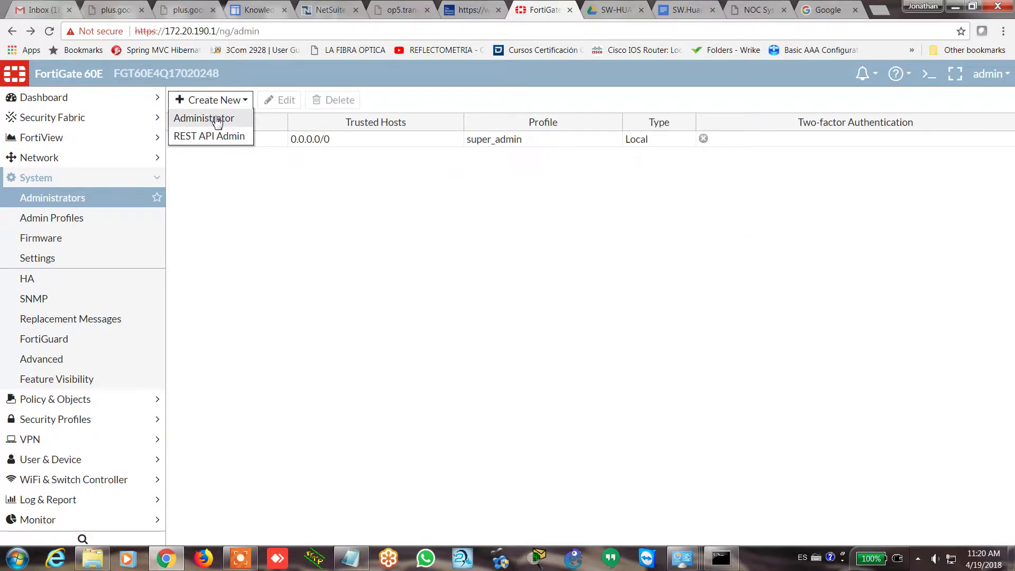
pyautogui.click(217, 120)
pyautogui.click(313, 131)
pyautogui.write('Jonathan-For')
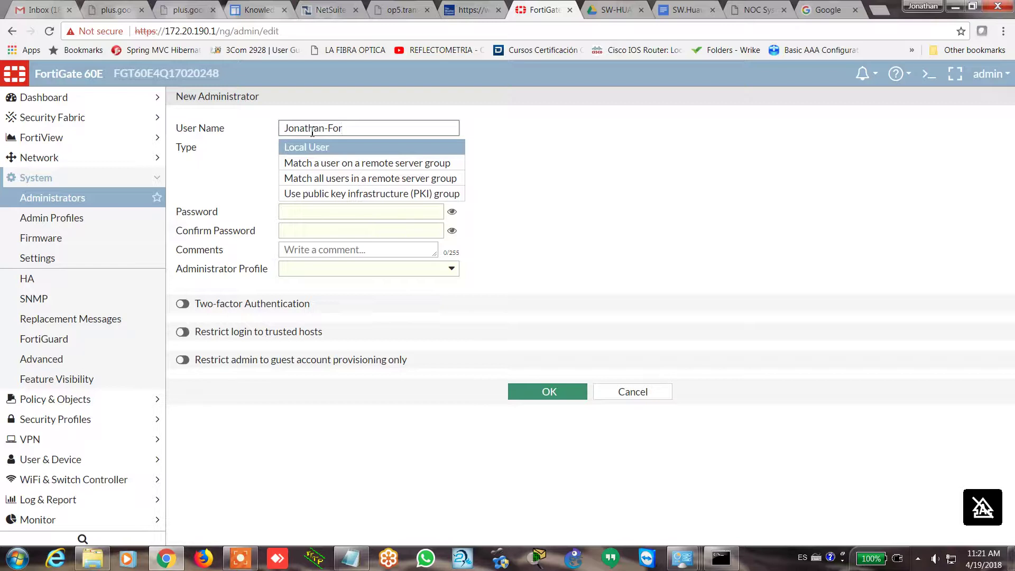
# Enter the administrator's password and its matching confirmation
pyautogui.click(330, 214)
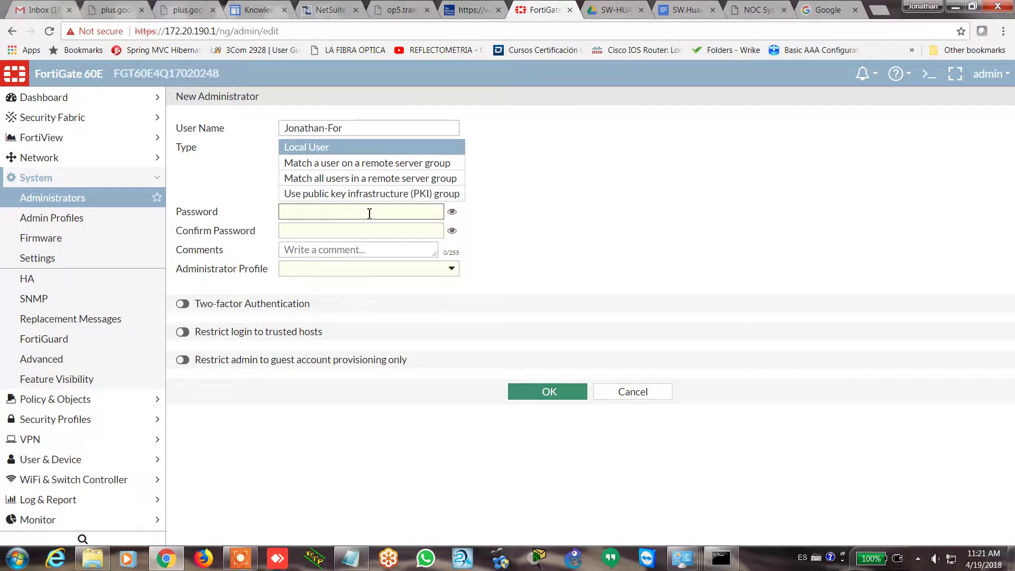
pyautogui.write('*******')
pyautogui.press('BackSpace')
pyautogui.press('BackSpace')
pyautogui.press('BackSpace')
pyautogui.press('BackSpace')
pyautogui.press('BackSpace')
pyautogui.press('BackSpace')
pyautogui.press('BackSpace')
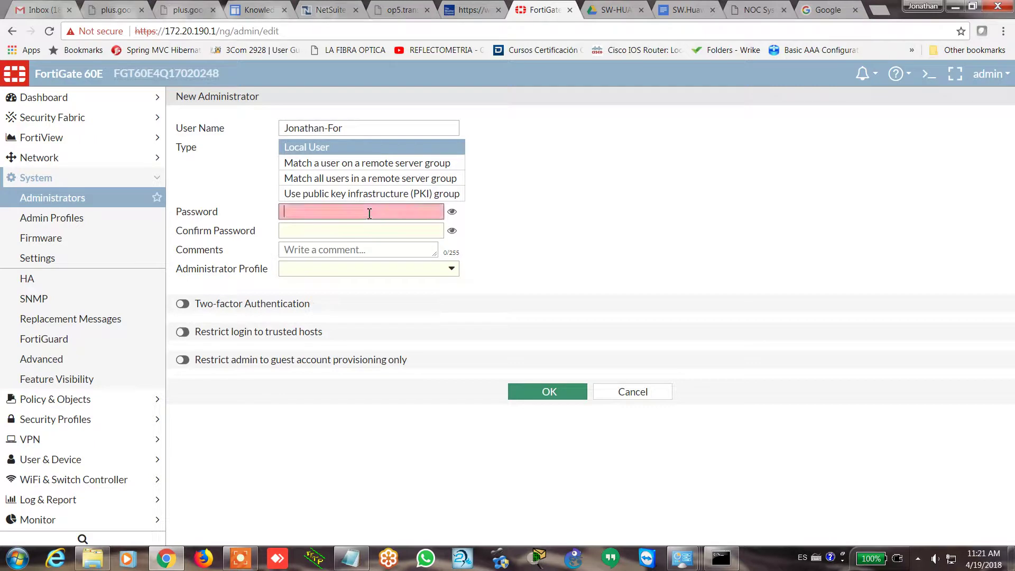
pyautogui.write('*******')
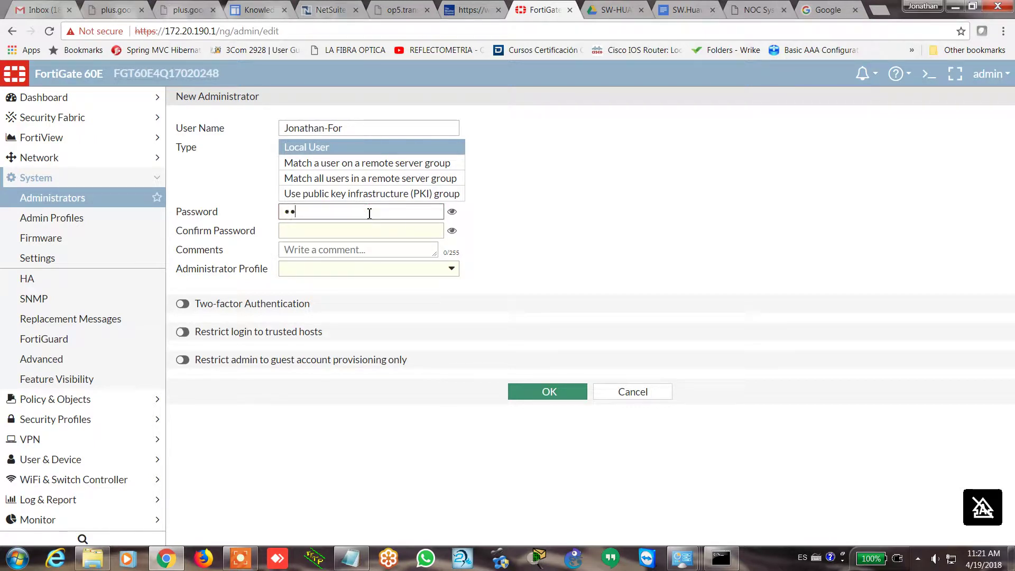
pyautogui.write('*')
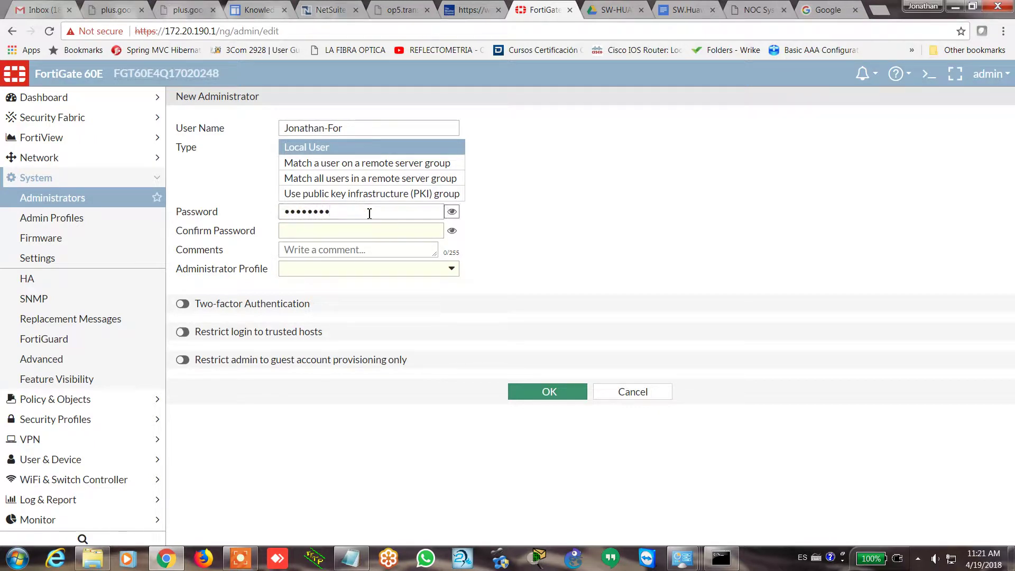
pyautogui.press('Tab')
pyautogui.write('****')
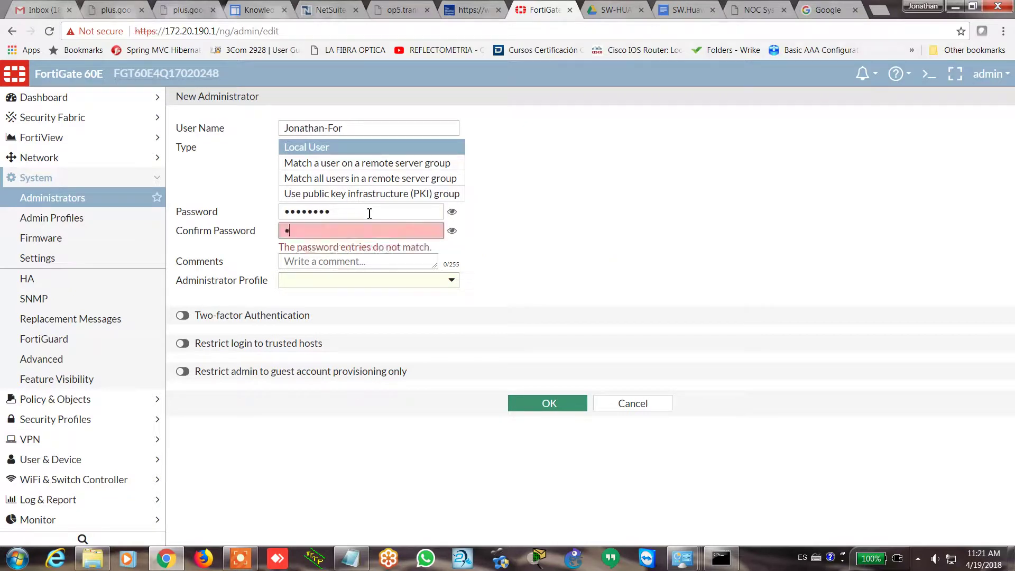
pyautogui.write('****')
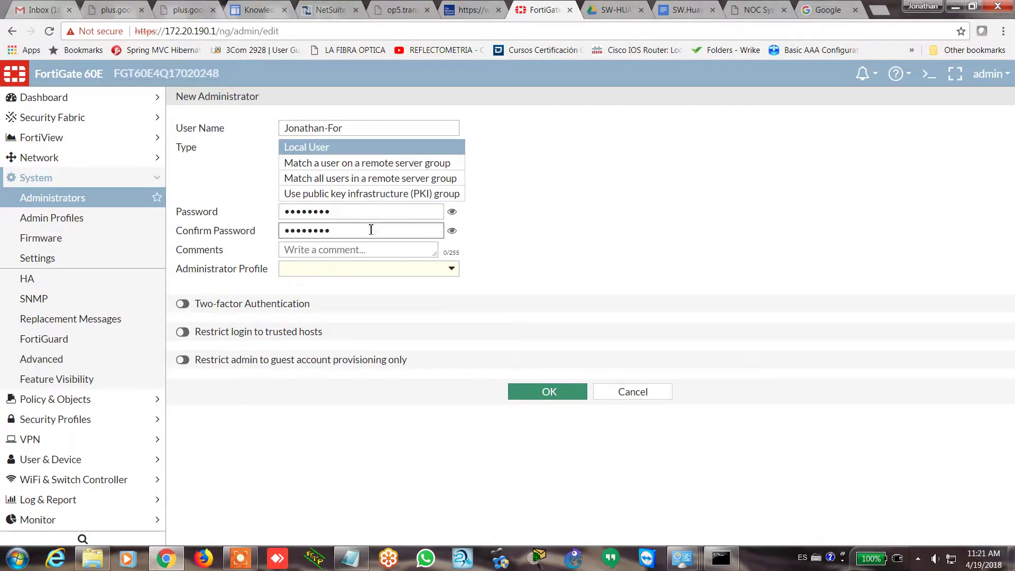
# Assign the Jonathan administrator profile and turn on Restrict login to trusted hosts
pyautogui.click(349, 269)
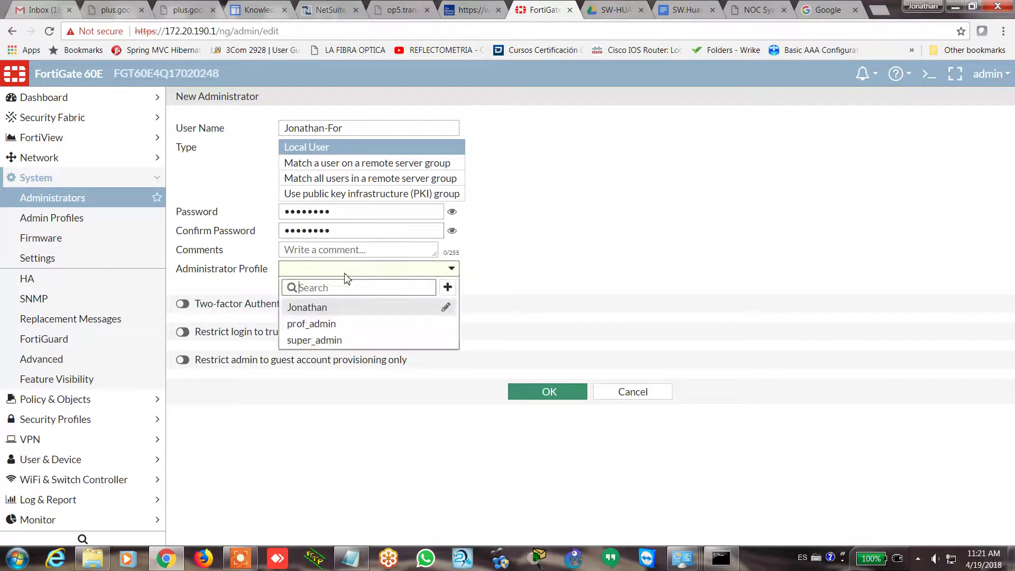
pyautogui.click(327, 310)
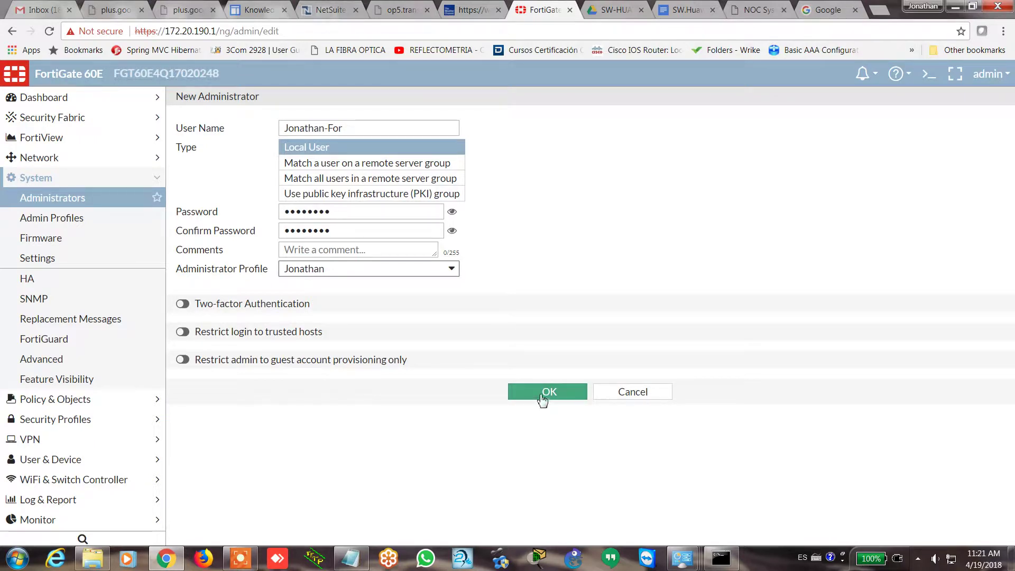
pyautogui.click(191, 367)
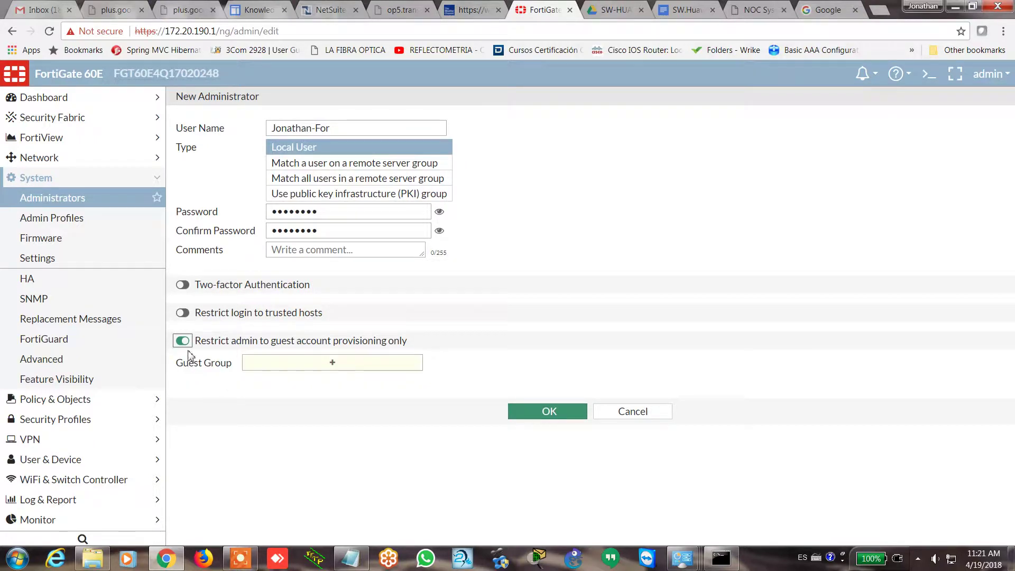
pyautogui.click(187, 343)
pyautogui.click(182, 332)
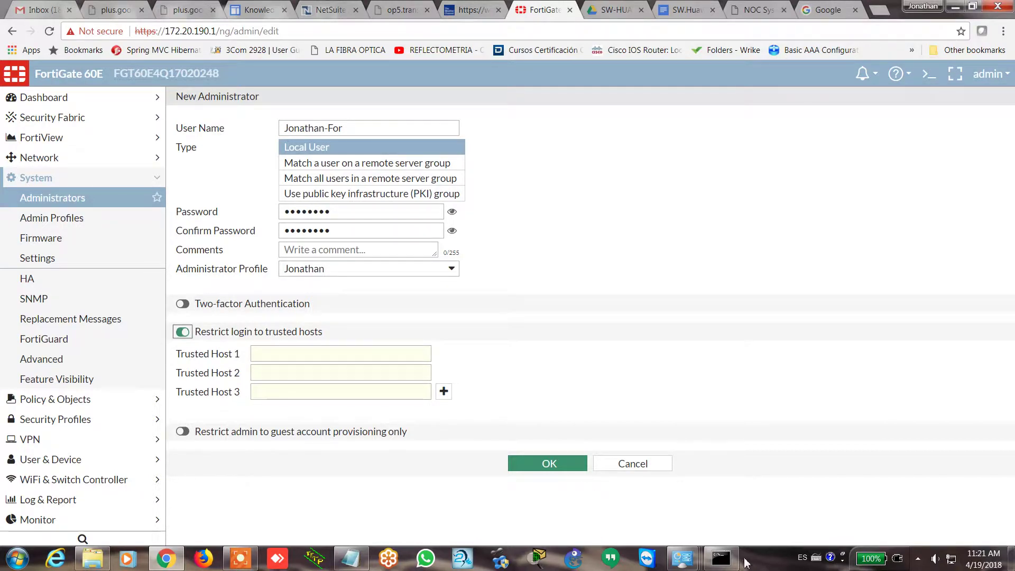
pyautogui.click(724, 562)
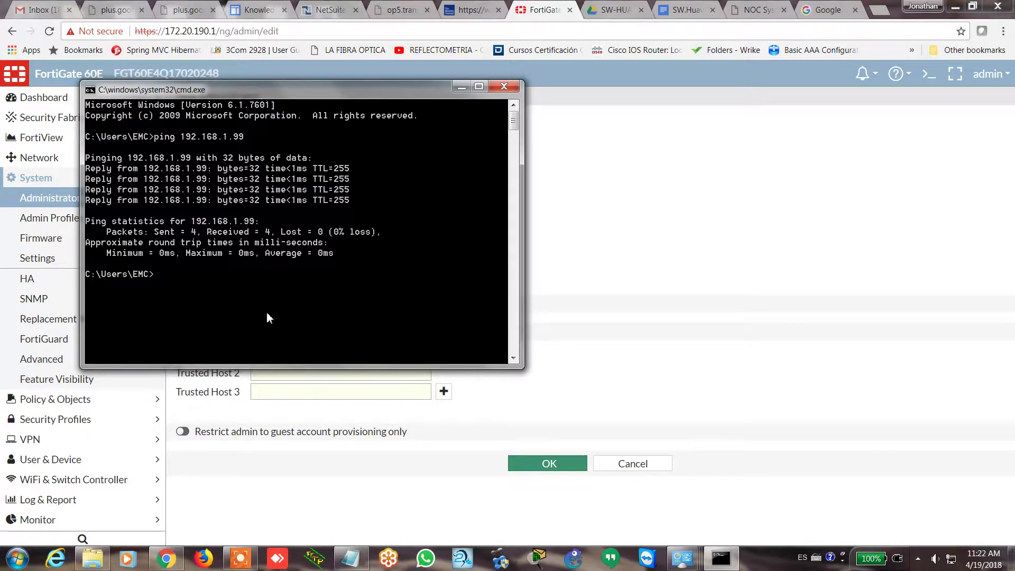
# Run ipconfig to find the PC's IPv4 address 172.20.190.2, gateway 172.20.190.1
pyautogui.write('ipconfig')
pyautogui.press('Return')
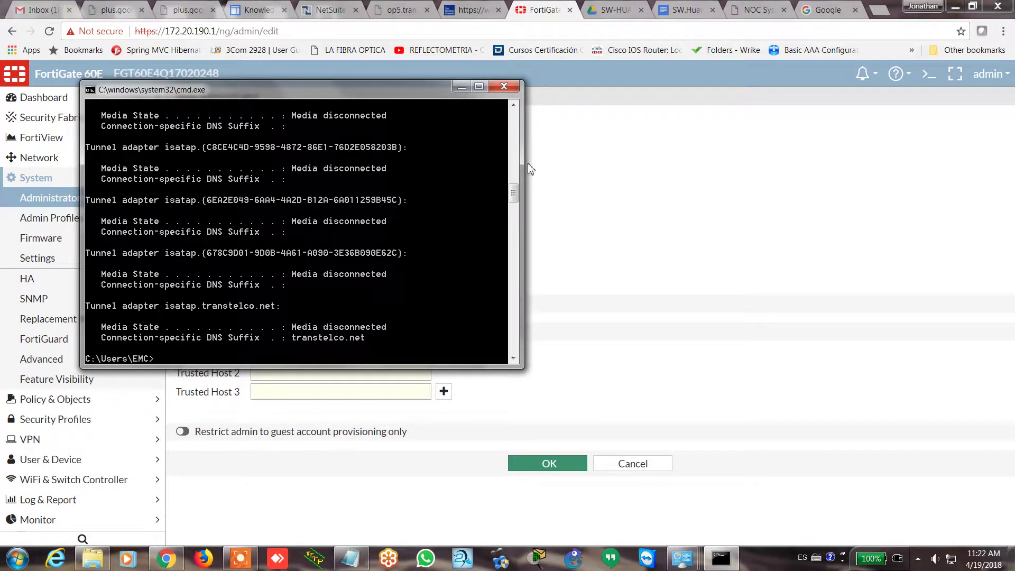
pyautogui.scroll(1, 514, 164)
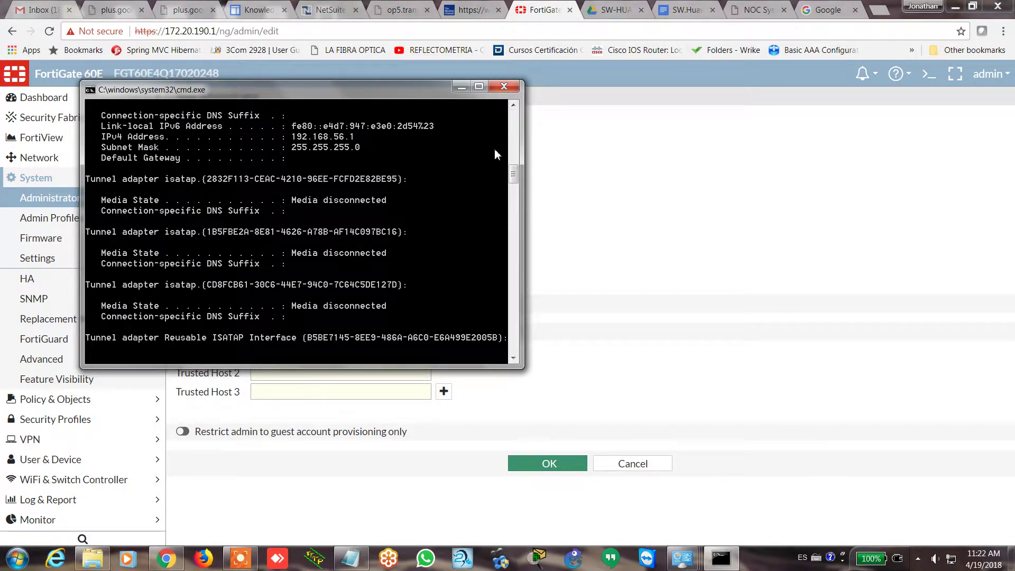
pyautogui.click(514, 152)
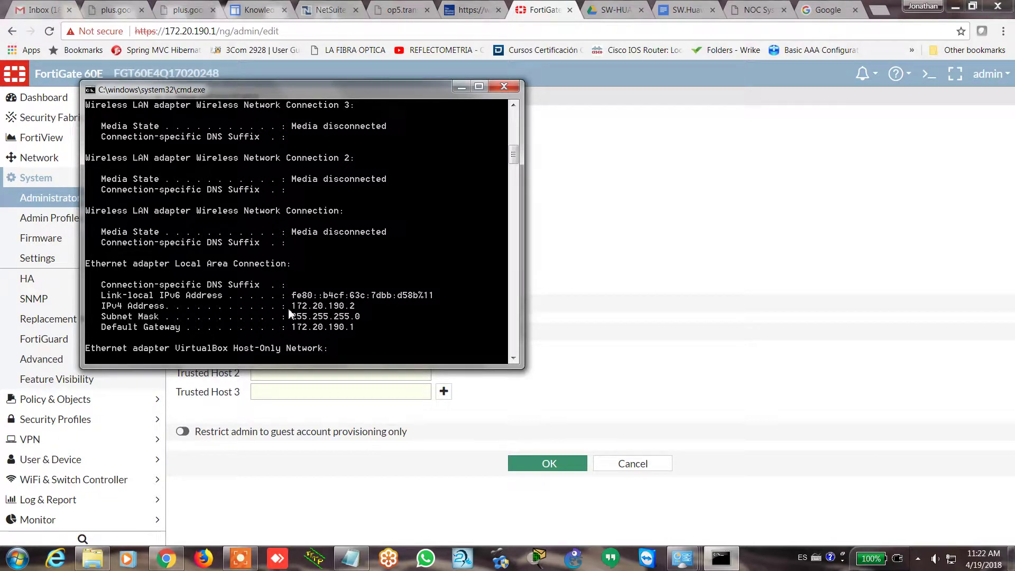
# Enter 172.20.190.2/32 as Trusted Host 1, rechecking the PC's address along the way
pyautogui.click(523, 416)
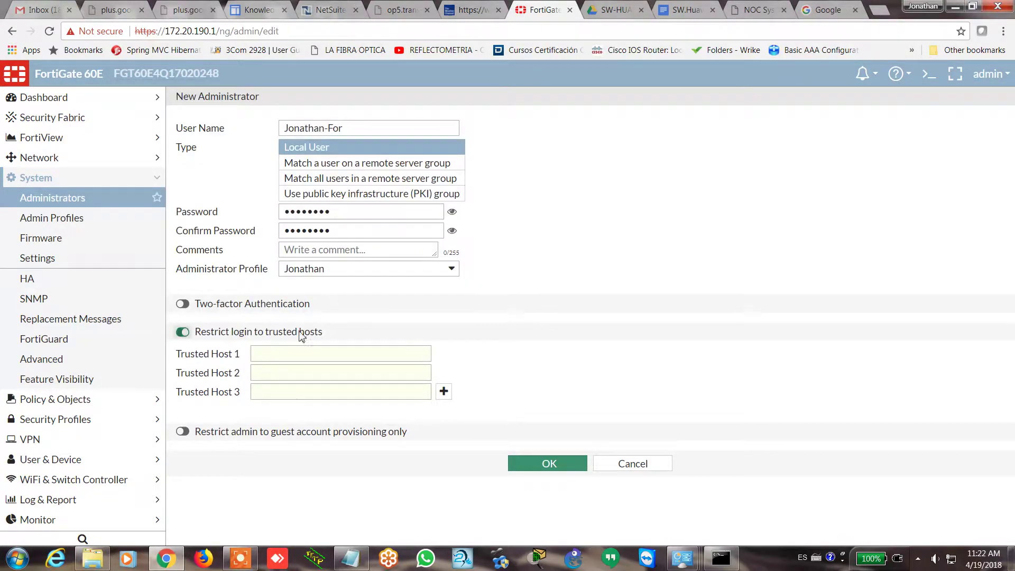
pyautogui.click(259, 351)
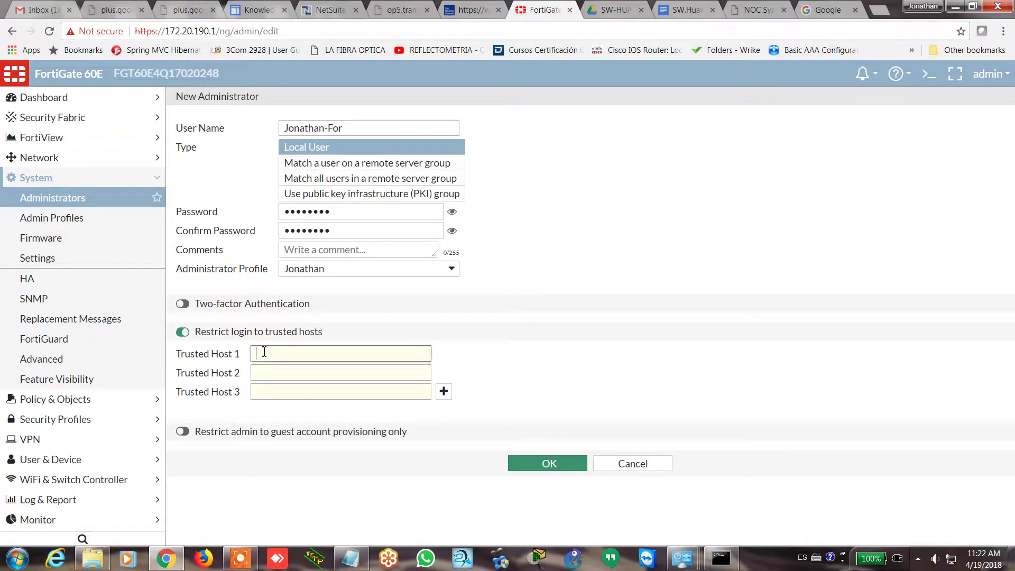
pyautogui.write('172.20.190.')
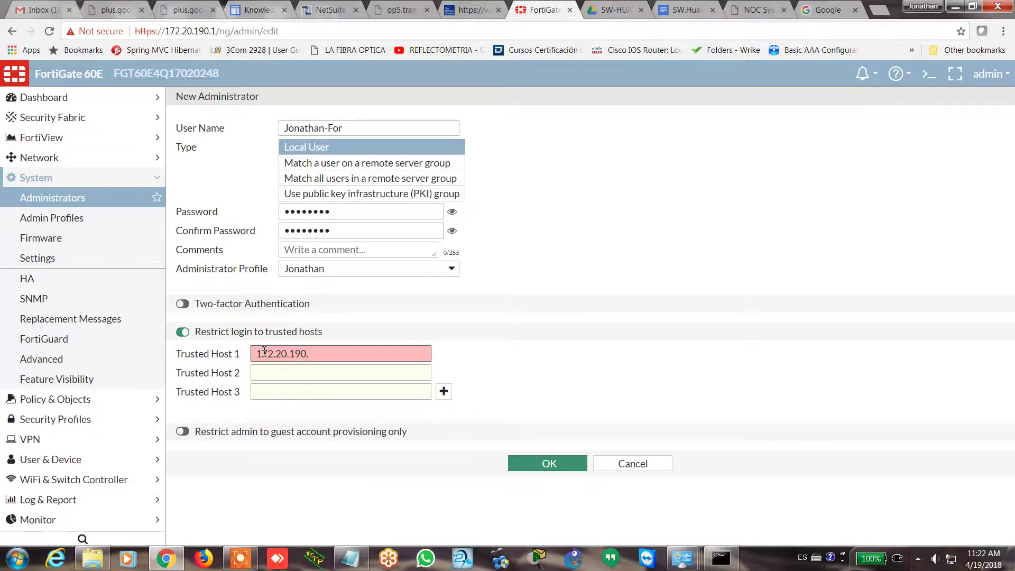
pyautogui.write('2')
pyautogui.hotkey('alt', 'Tab')
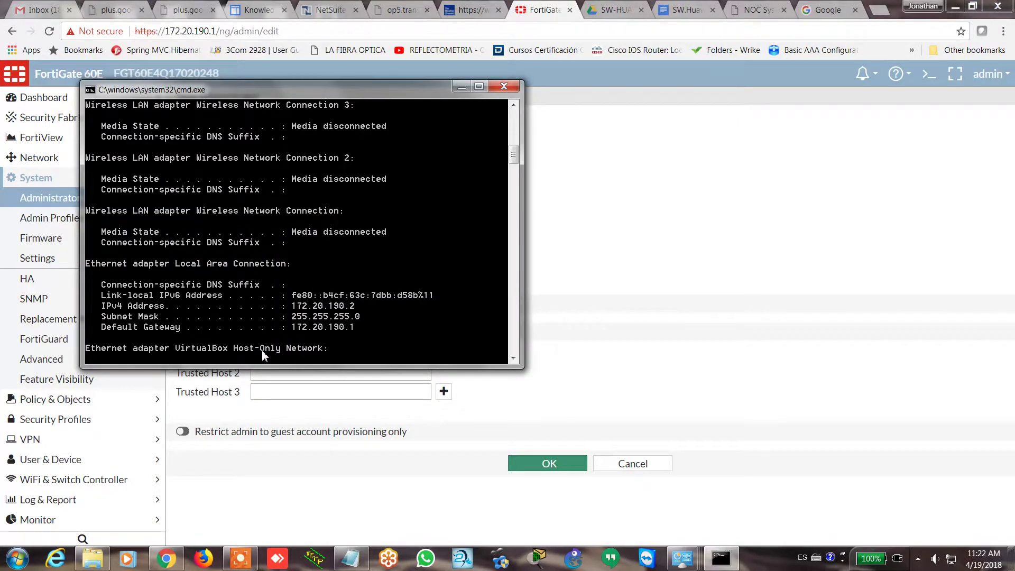
pyautogui.hotkey('alt', 'Tab')
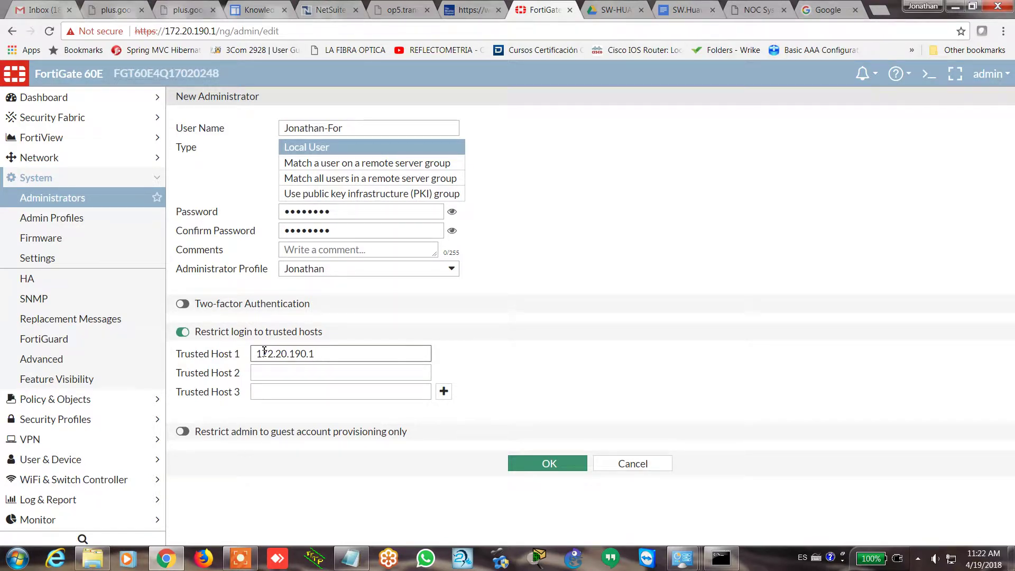
pyautogui.press('BackSpace')
pyautogui.write('2/')
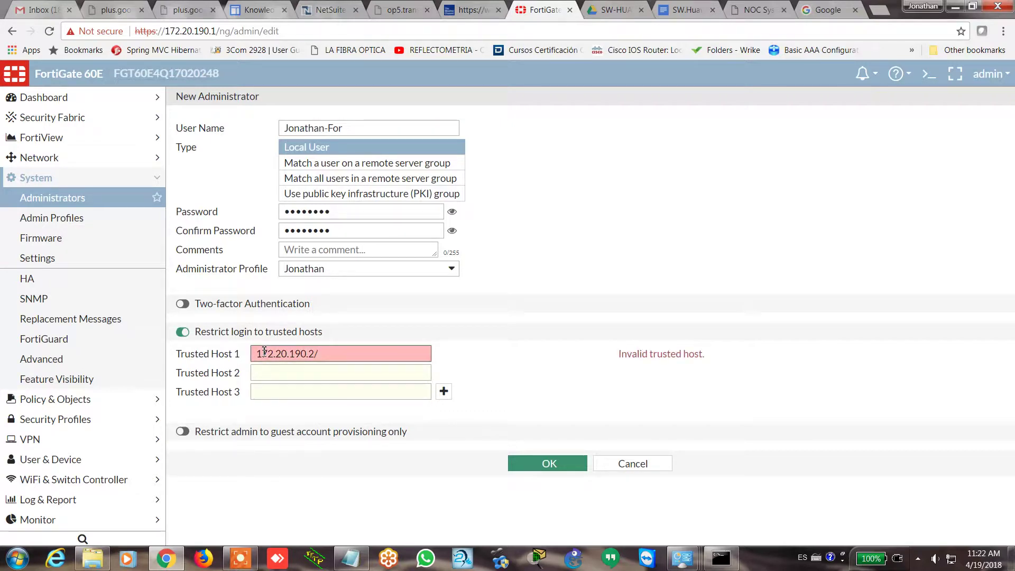
pyautogui.write('32')
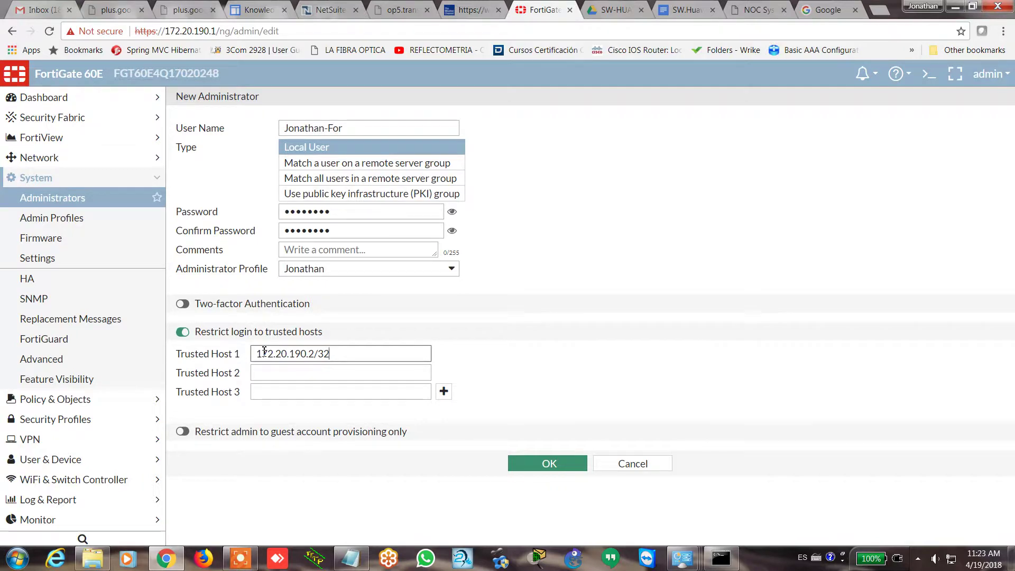
pyautogui.click(268, 372)
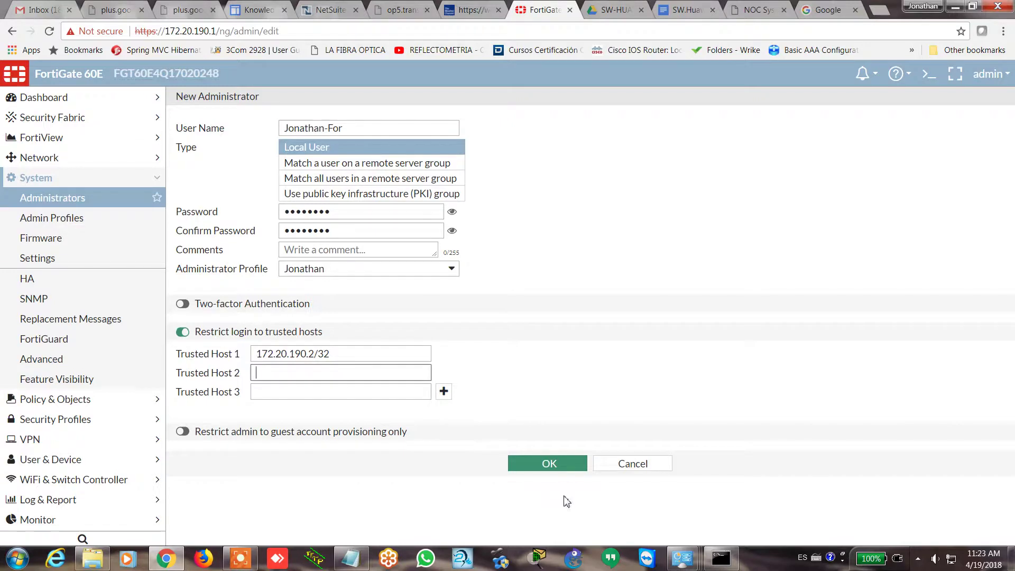
# Save the Jonathan-For administrator and log out of the admin session
pyautogui.click(555, 474)
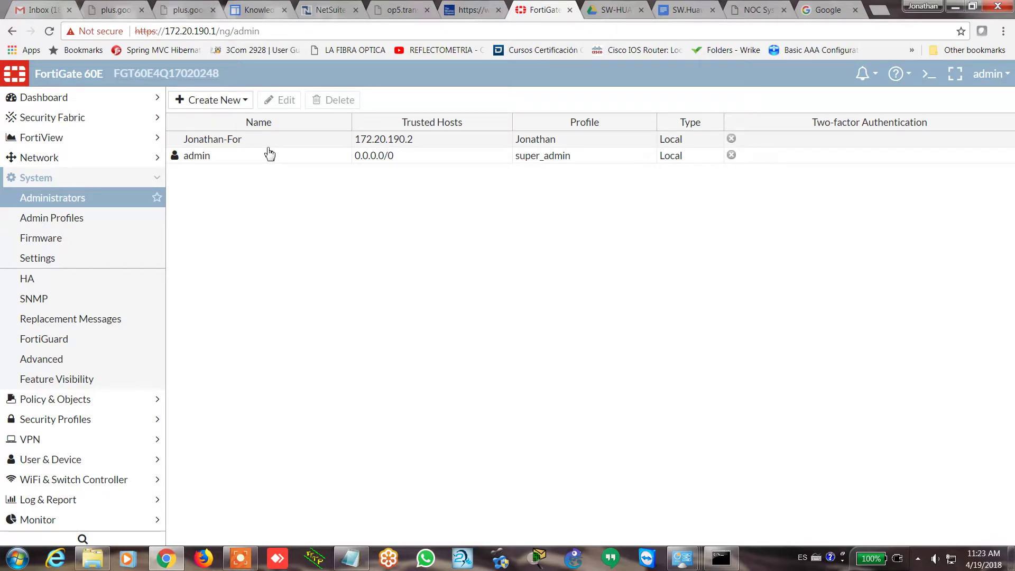
pyautogui.rightClick(998, 85)
pyautogui.click(996, 79)
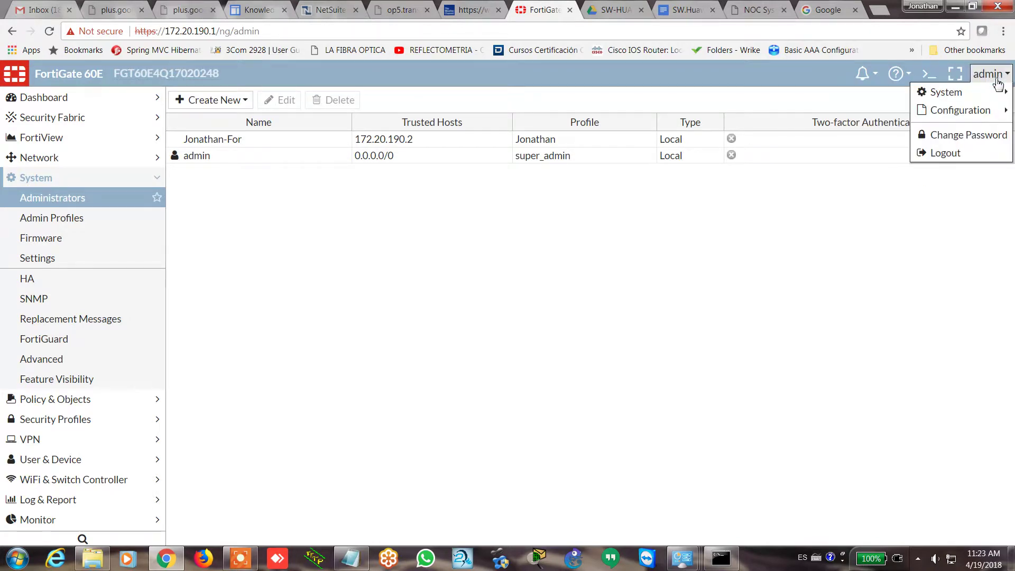
pyautogui.click(964, 158)
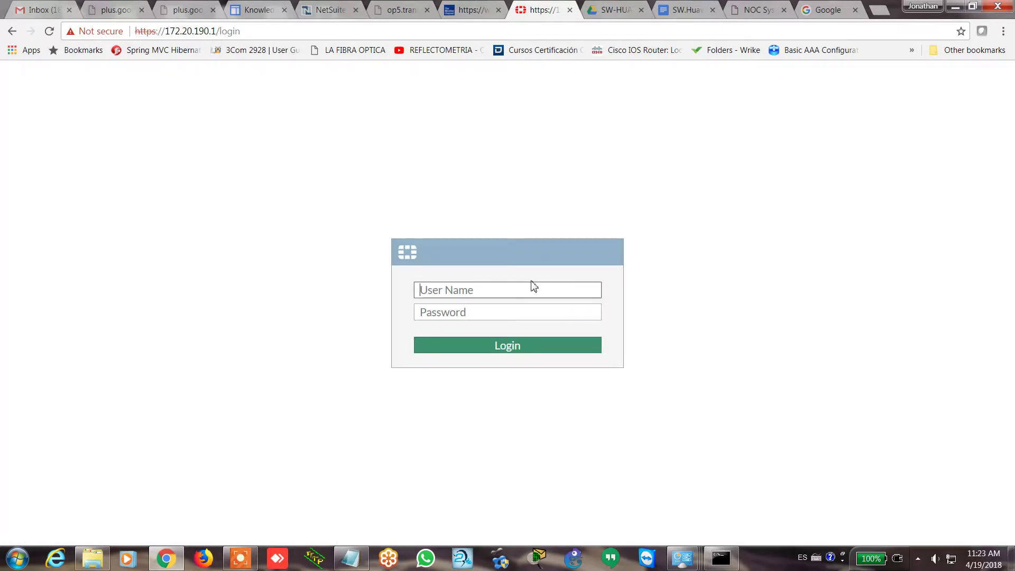
# Try signing in as the new administrator with its password; the login is rejected
pyautogui.write('jonathan-for')
pyautogui.press('Tab')
pyautogui.write('********')
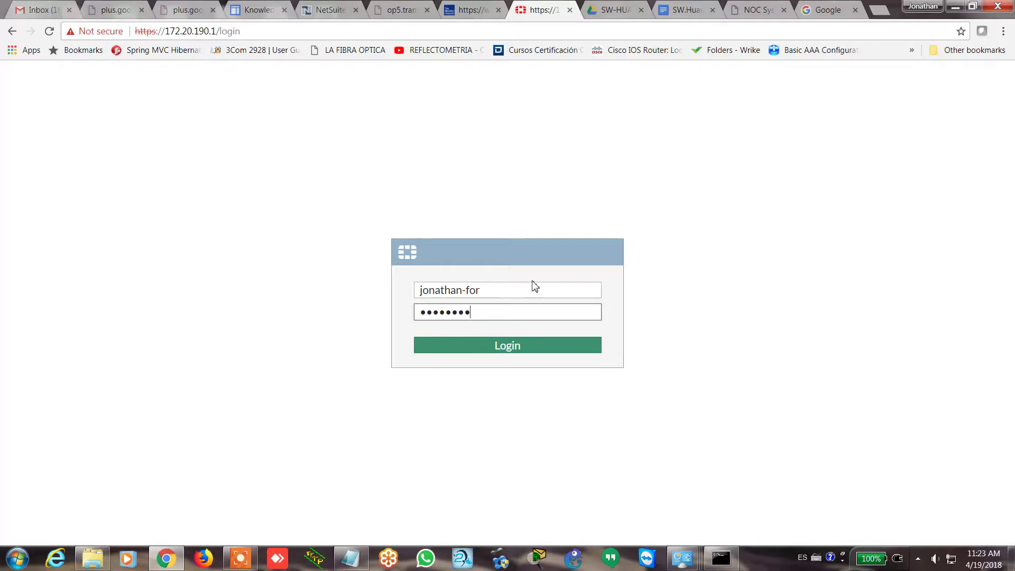
pyautogui.press('Return')
# Retry the new administrator's login, then begin entering admin as the user name
pyautogui.write('jonathan')
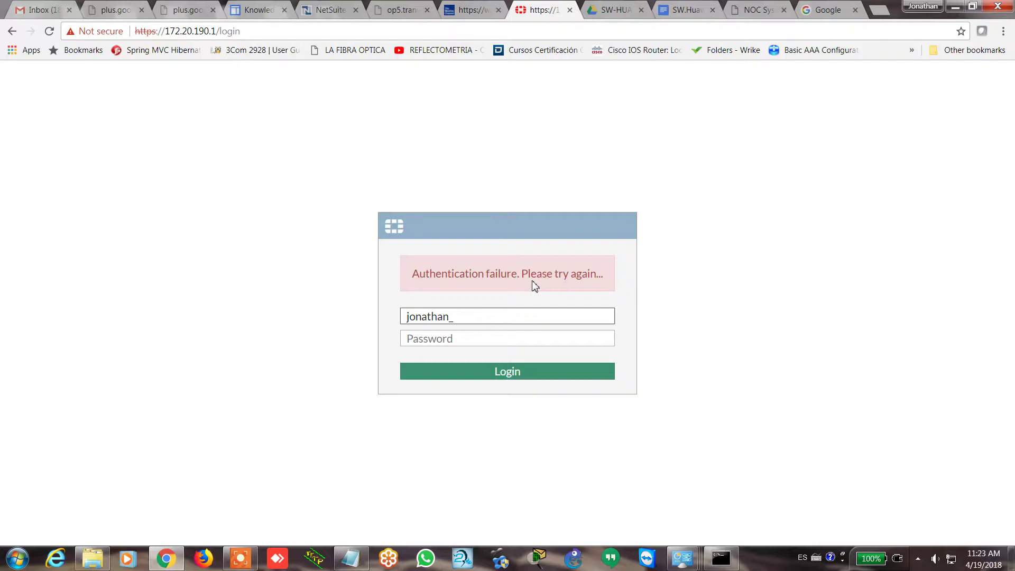
pyautogui.write('_')
pyautogui.press('BackSpace')
pyautogui.write('-for')
pyautogui.press('Tab')
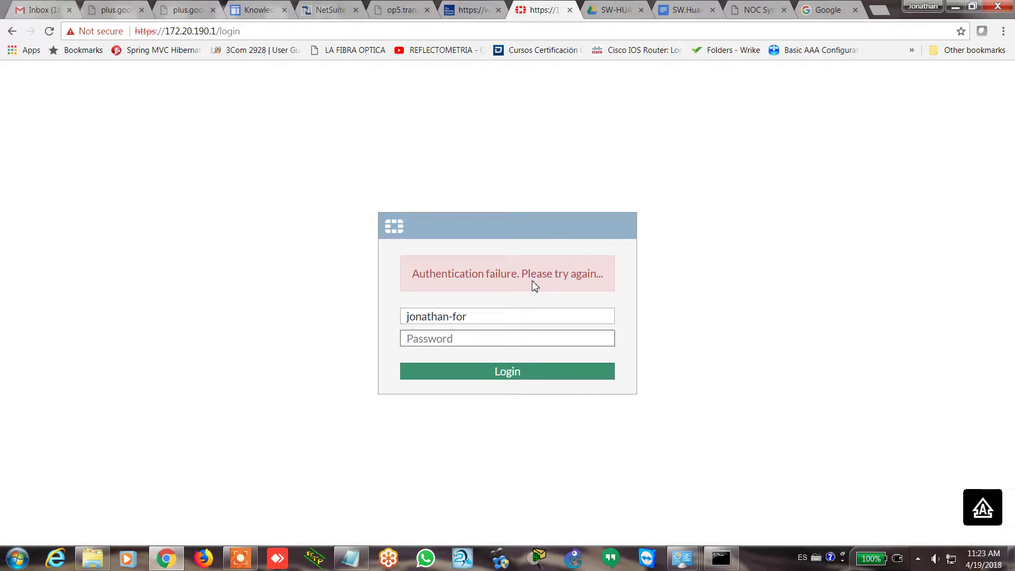
pyautogui.write('********')
pyautogui.press('Return')
pyautogui.write('admin')
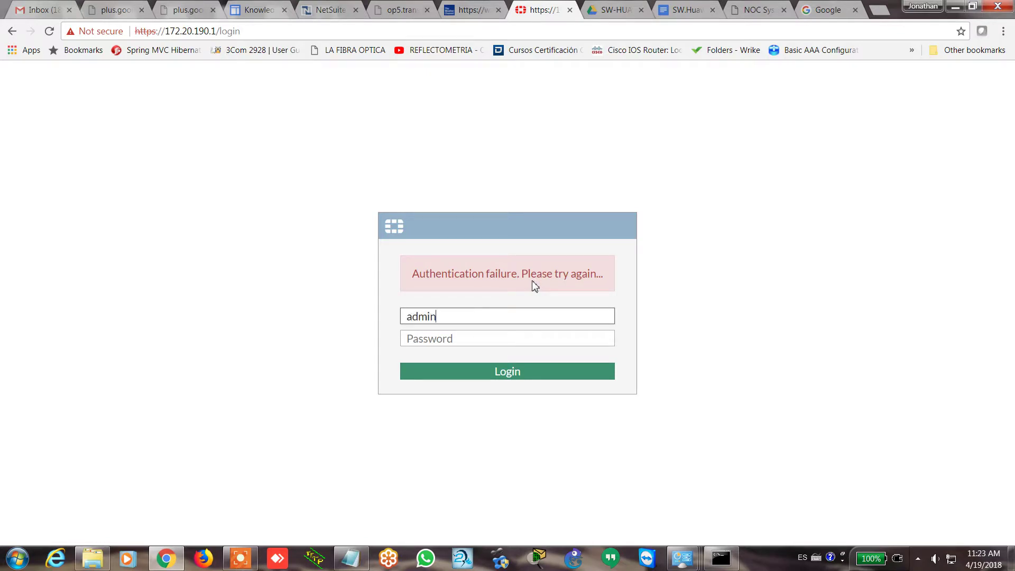
# Sign in as admin and open System > Administrators to see Jonathan-For with trusted host 172.20.190.2
pyautogui.press('Return')
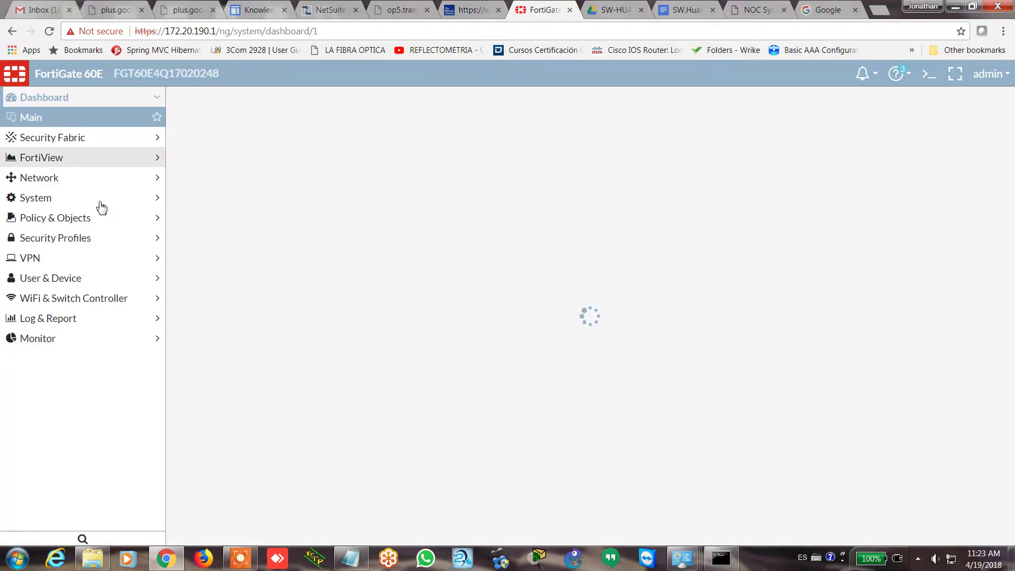
pyautogui.click(139, 203)
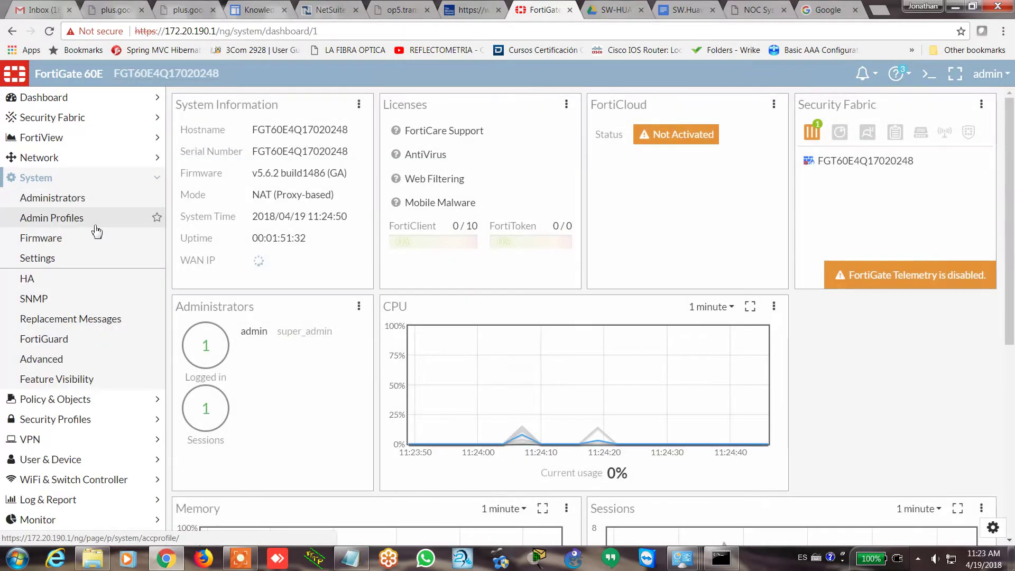
pyautogui.click(89, 207)
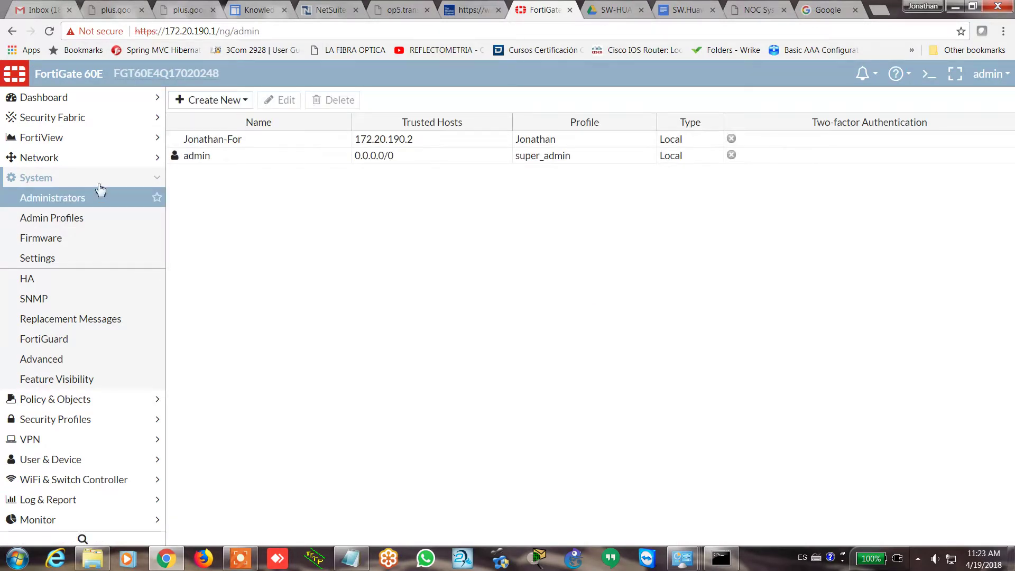
pyautogui.click(990, 80)
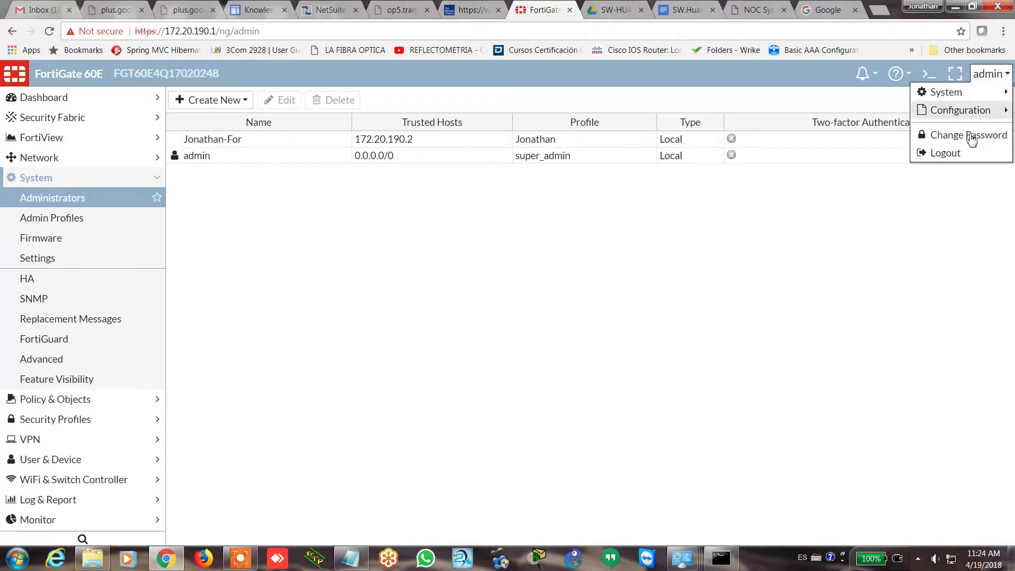
# Log out and attempt a sign-in as the new administrator, which is rejected
pyautogui.click(956, 153)
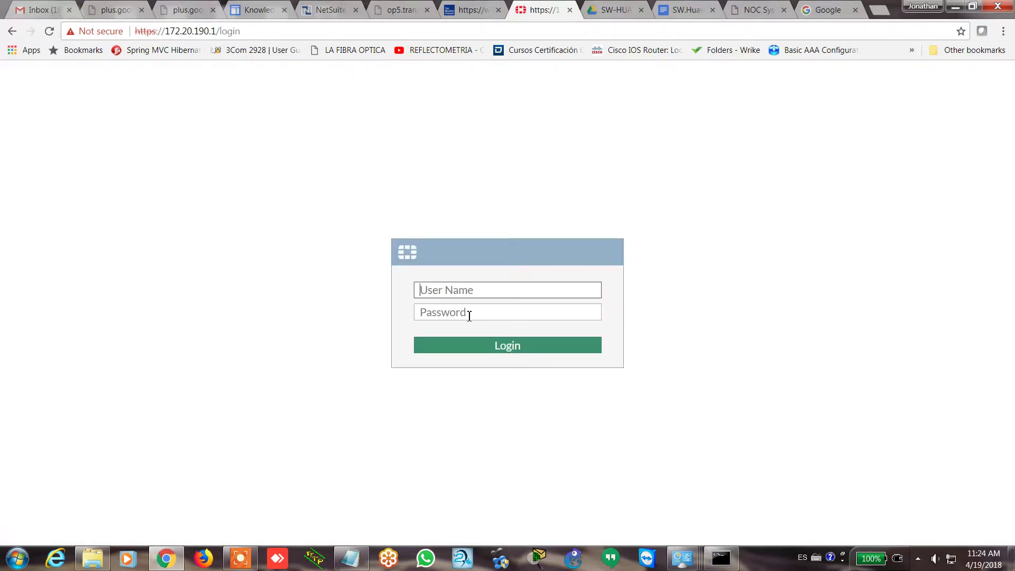
pyautogui.write('jonathan')
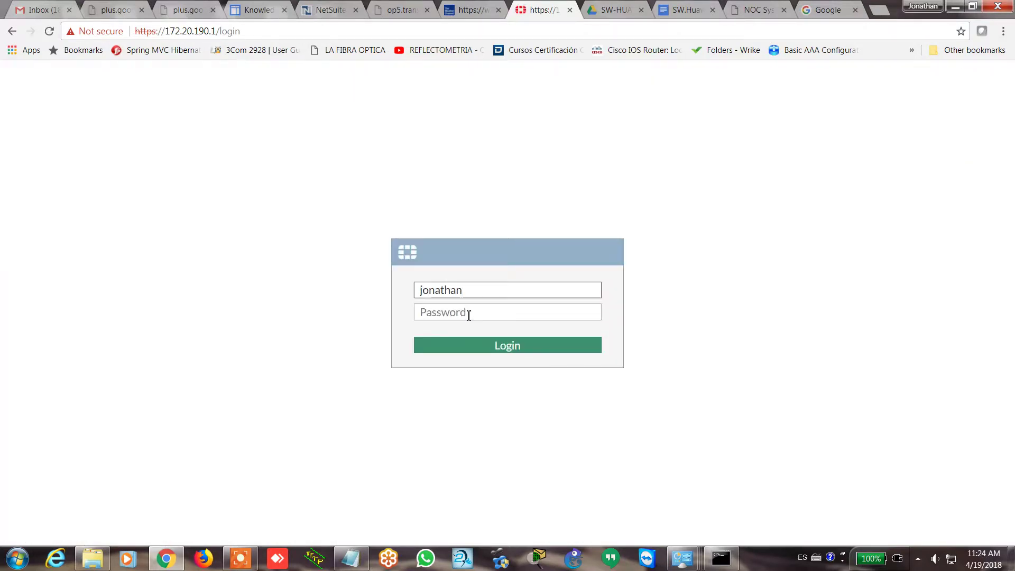
pyautogui.write('-For')
pyautogui.press('Tab')
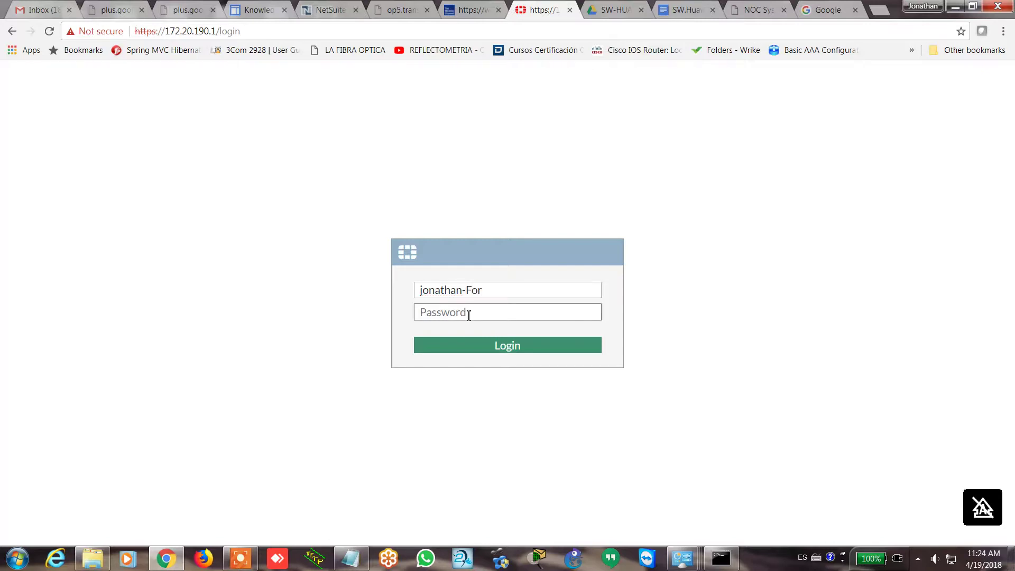
pyautogui.write('********')
pyautogui.press('Return')
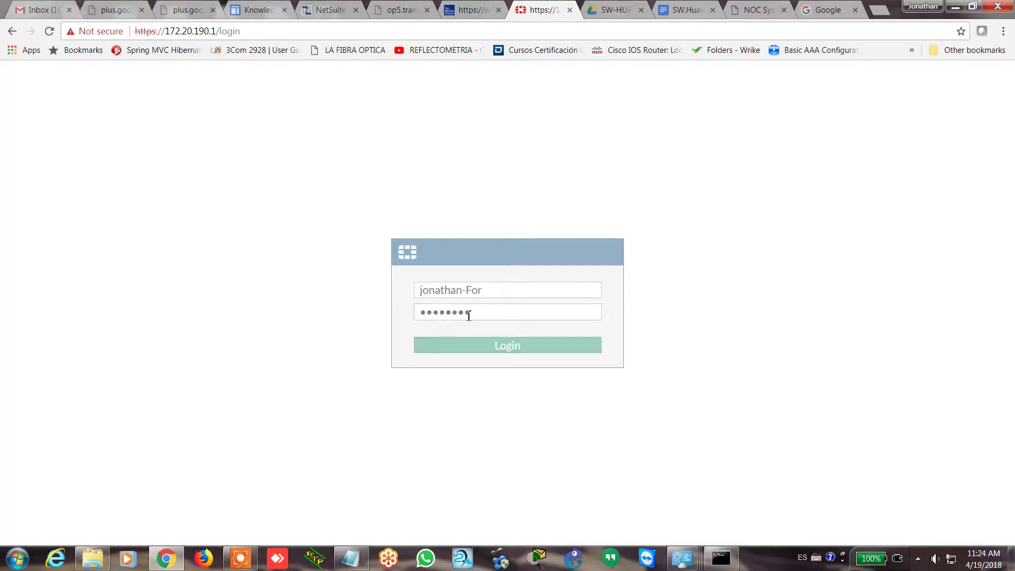
# Retry the new administrator's login, then sign in as admin with an empty password
pyautogui.write('jonat')
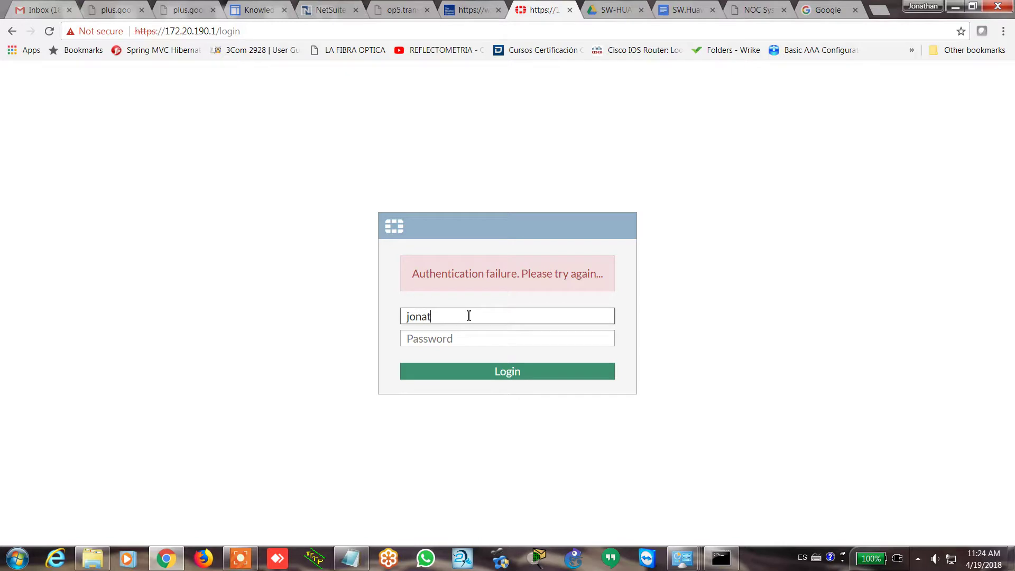
pyautogui.write('han-For')
pyautogui.press('Tab')
pyautogui.write('•••••••')
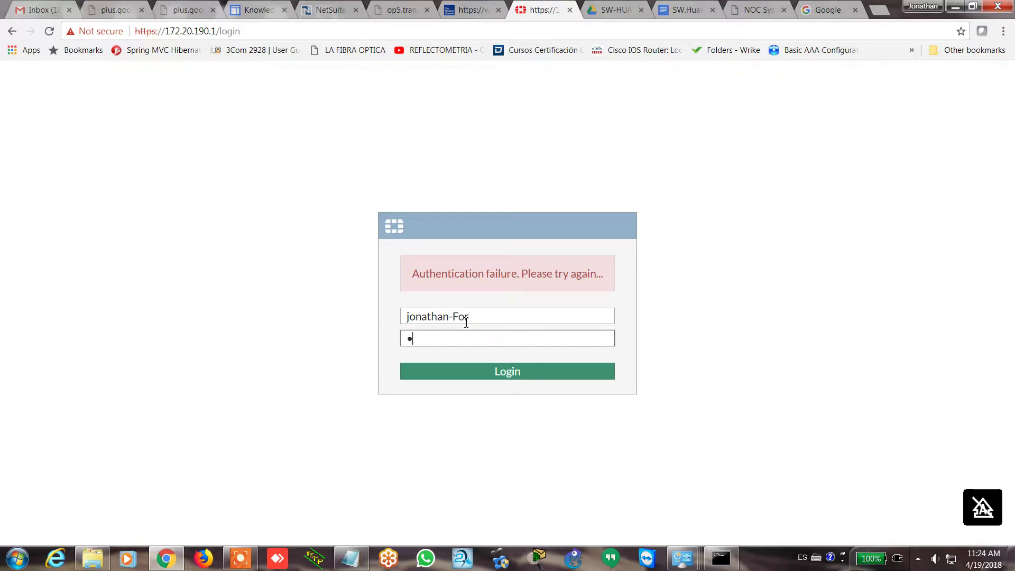
pyautogui.press('Return')
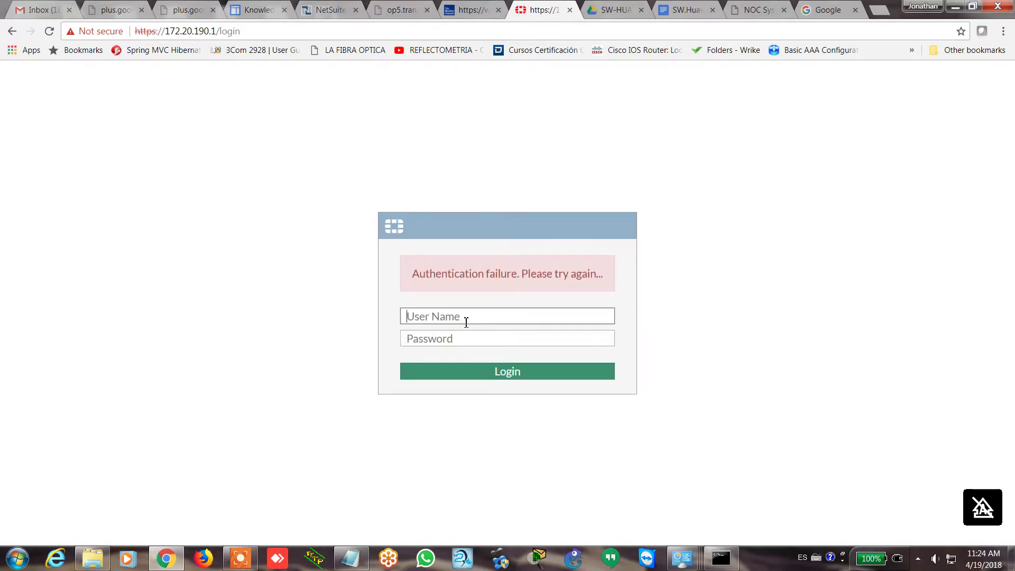
pyautogui.write('admin')
pyautogui.press('Tab')
pyautogui.press('Return')
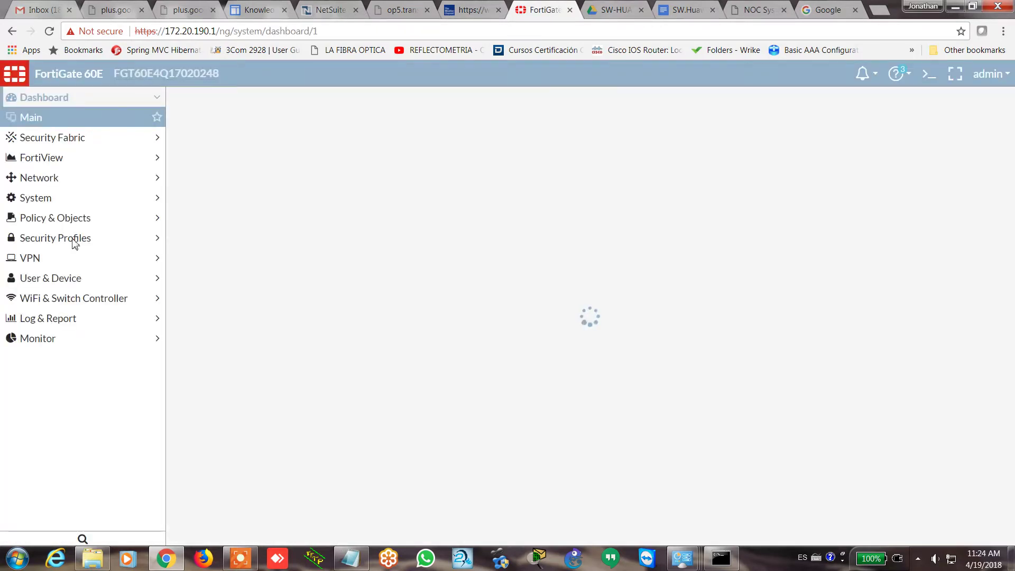
# Change the restricted administrator's Trusted Host 1 to 172.20.190.1/32 and save it
pyautogui.click(157, 204)
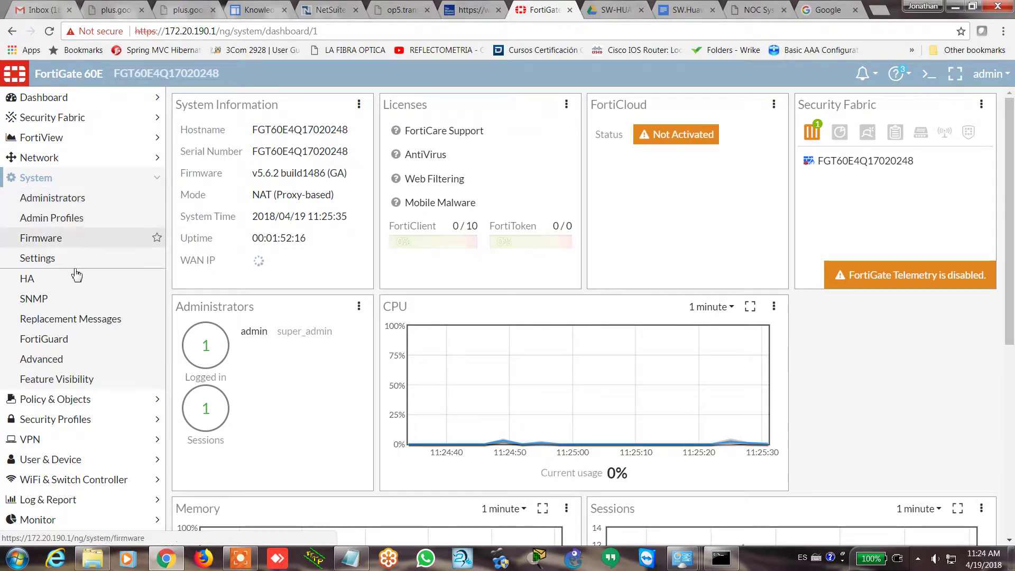
pyautogui.click(75, 204)
pyautogui.doubleClick(231, 142)
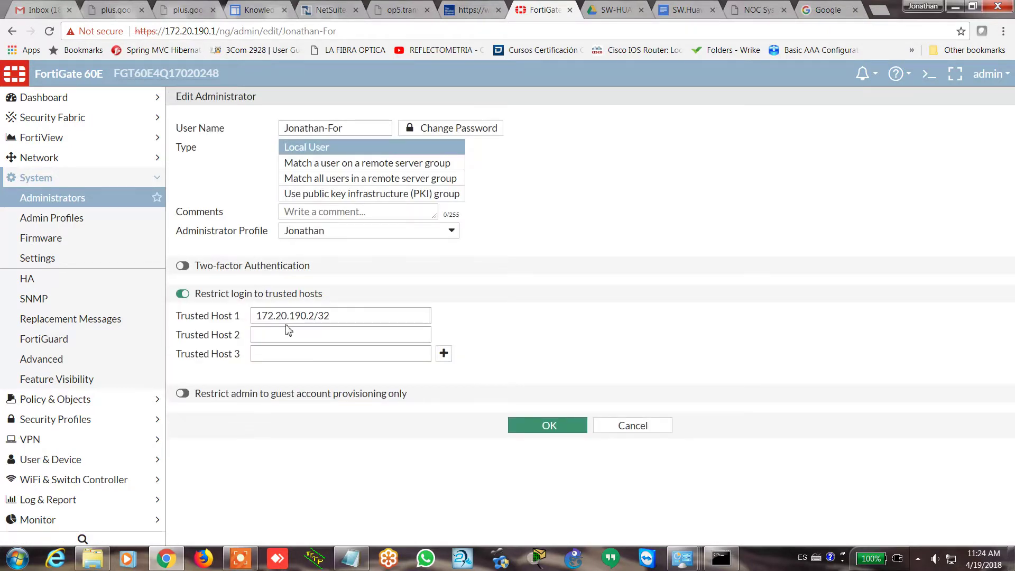
pyautogui.click(318, 319)
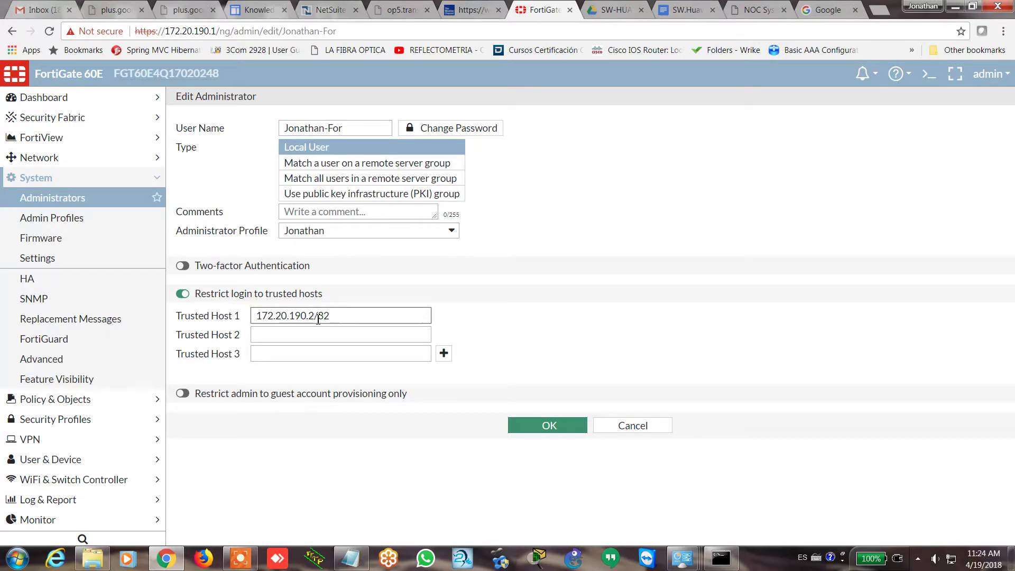
pyautogui.press('BackSpace')
pyautogui.write('1')
pyautogui.click(540, 427)
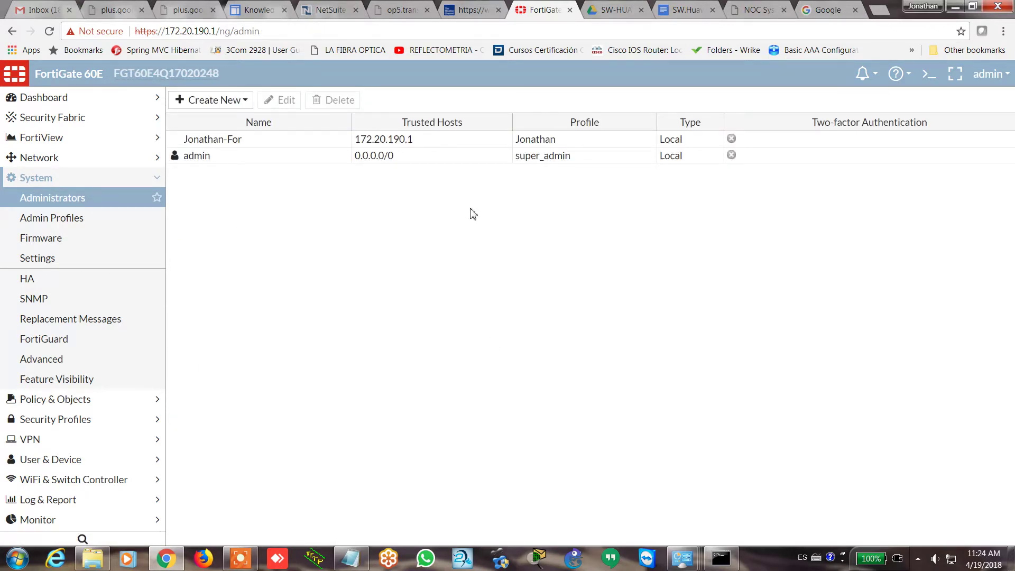
# Revert the restricted administrator's Trusted Host 1 to 172.20.190.2/32, save, and open the account menu
pyautogui.doubleClick(326, 151)
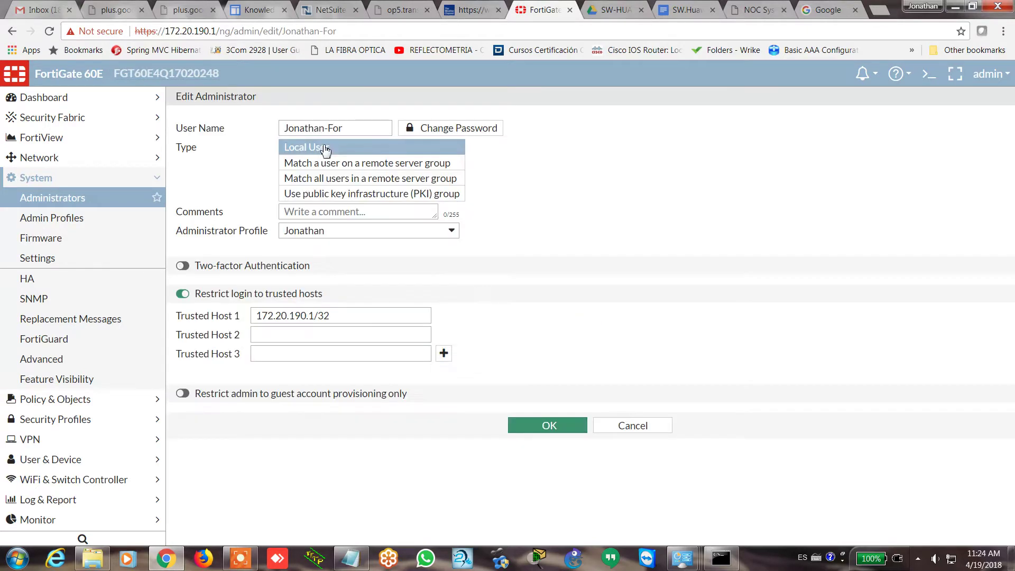
pyautogui.click(354, 317)
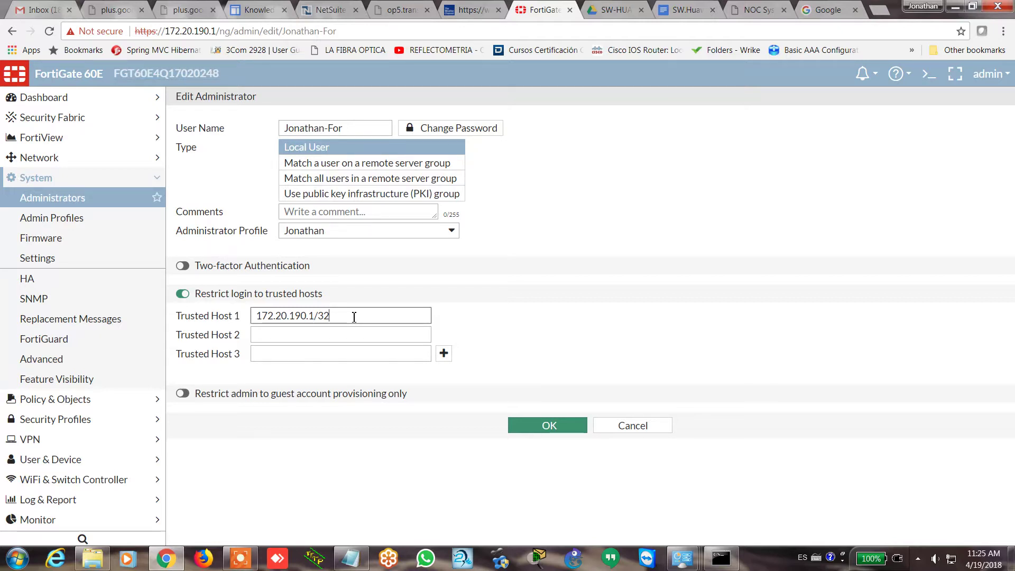
pyautogui.click(316, 317)
pyautogui.press('BackSpace')
pyautogui.write('2')
pyautogui.click(515, 426)
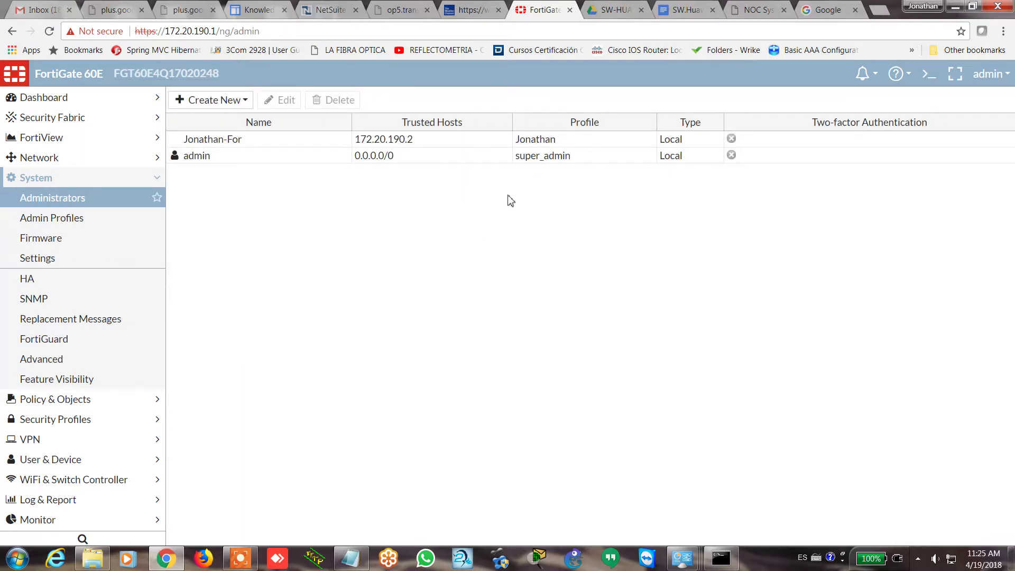
pyautogui.click(1001, 77)
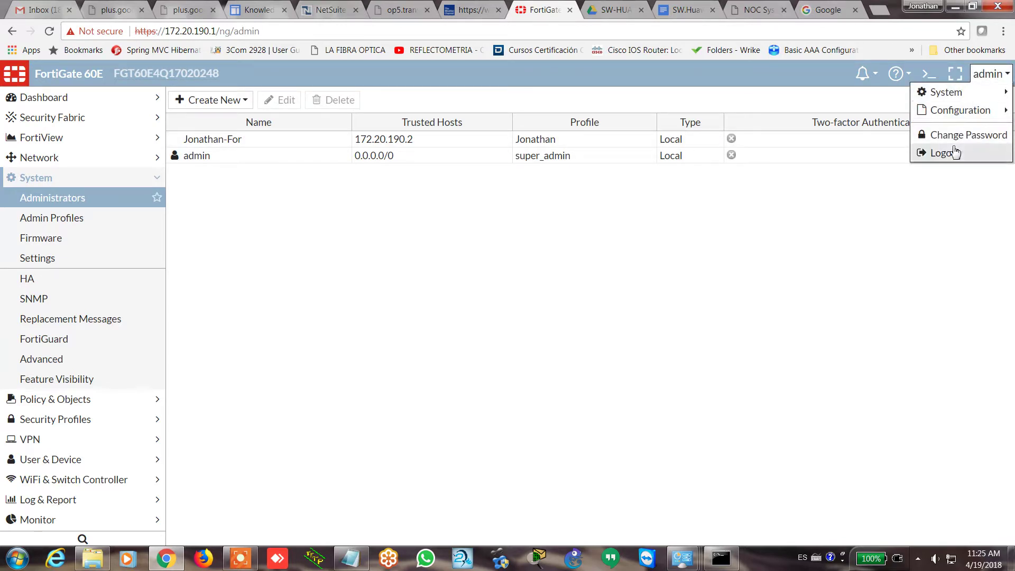
# Log out and try signing in as the restricted user with its password
pyautogui.click(954, 154)
pyautogui.write('jonathan')
pyautogui.press('Tab')
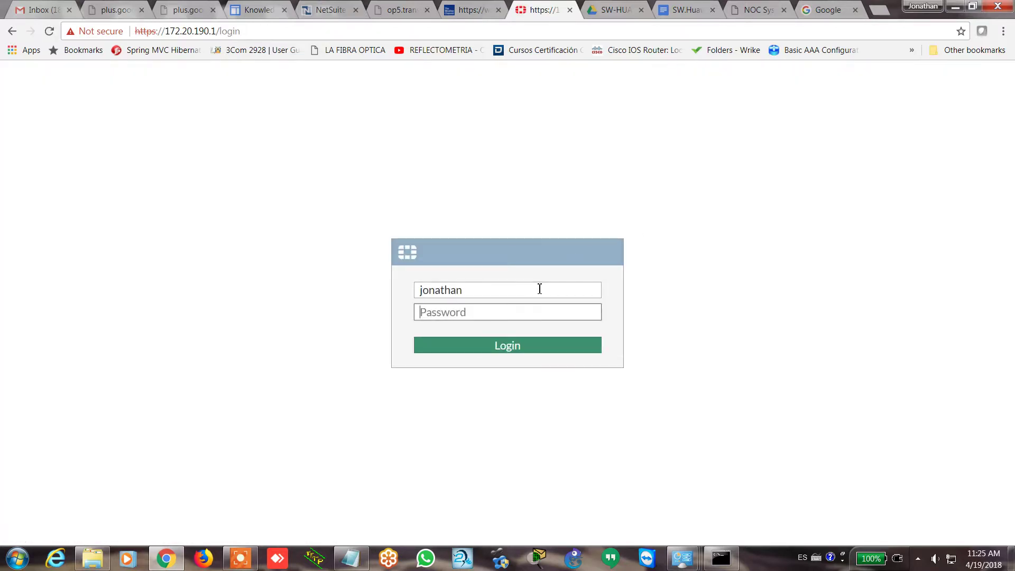
pyautogui.write('*******')
pyautogui.press('Return')
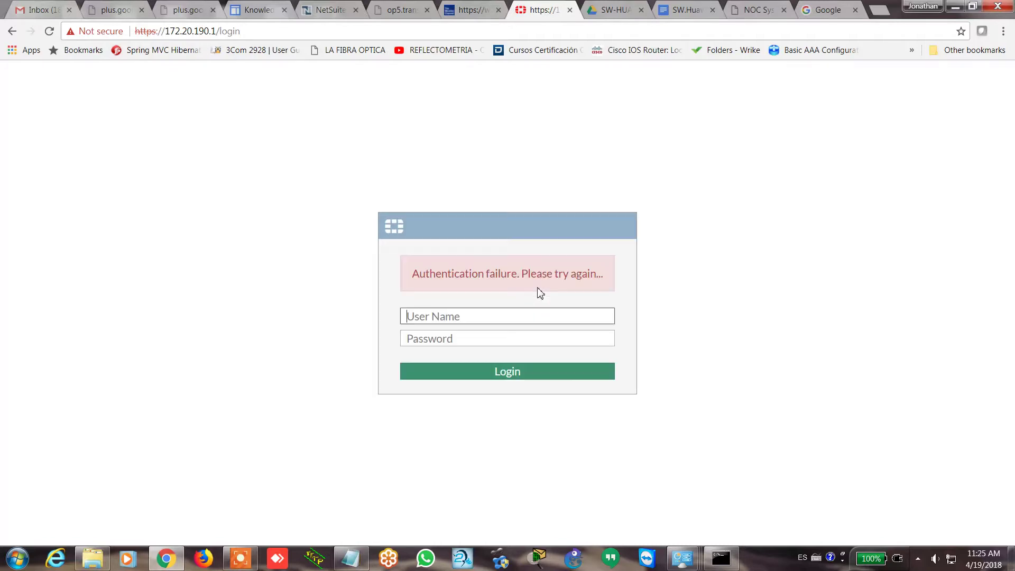
# Retry the restricted user's login with the same user name and password
pyautogui.write('jonathan')
pyautogui.press('Tab')
pyautogui.write('*******')
pyautogui.press('Return')
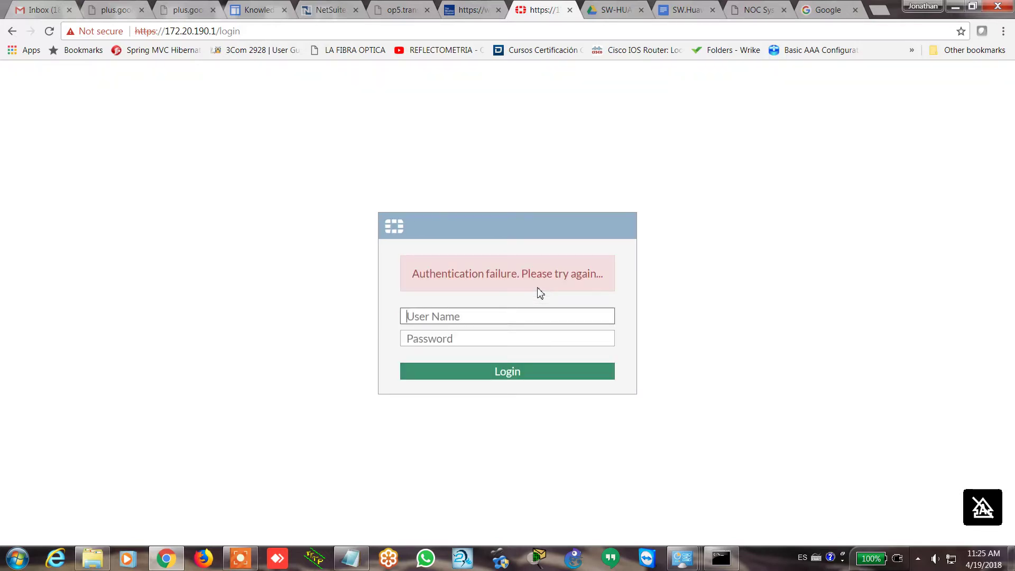
# Sign in as admin with an empty password
pyautogui.write('admin')
pyautogui.press('Tab')
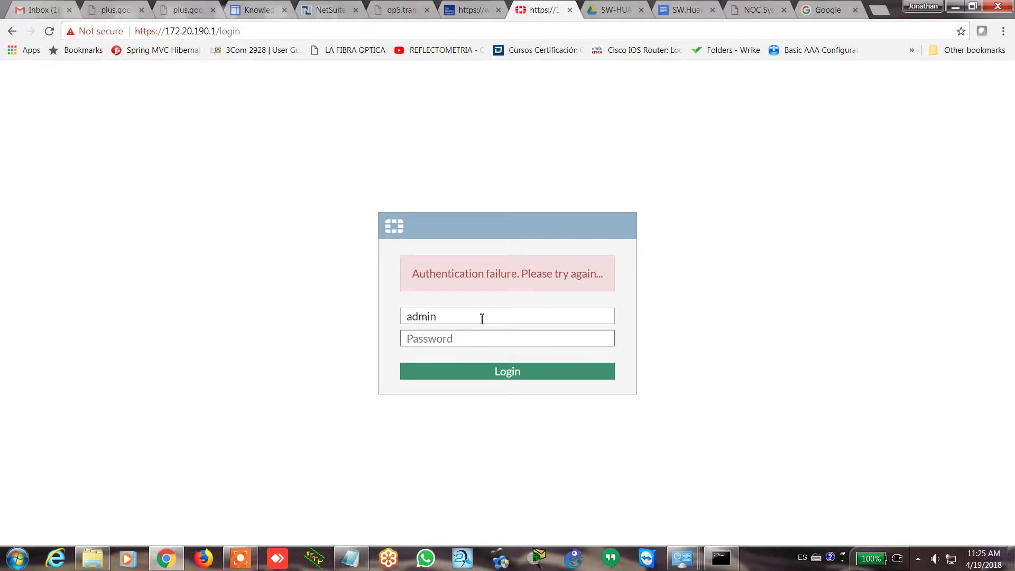
pyautogui.press('Return')
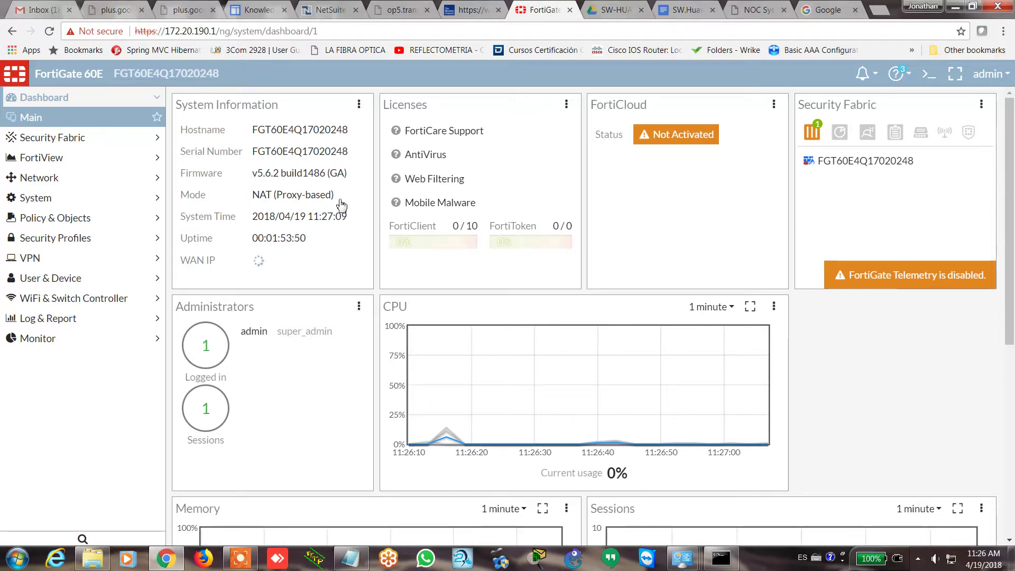
# Check that the restricted administrator's Trusted Host 1 is still 172.20.190.2, closing without changes
pyautogui.click(66, 199)
pyautogui.click(66, 200)
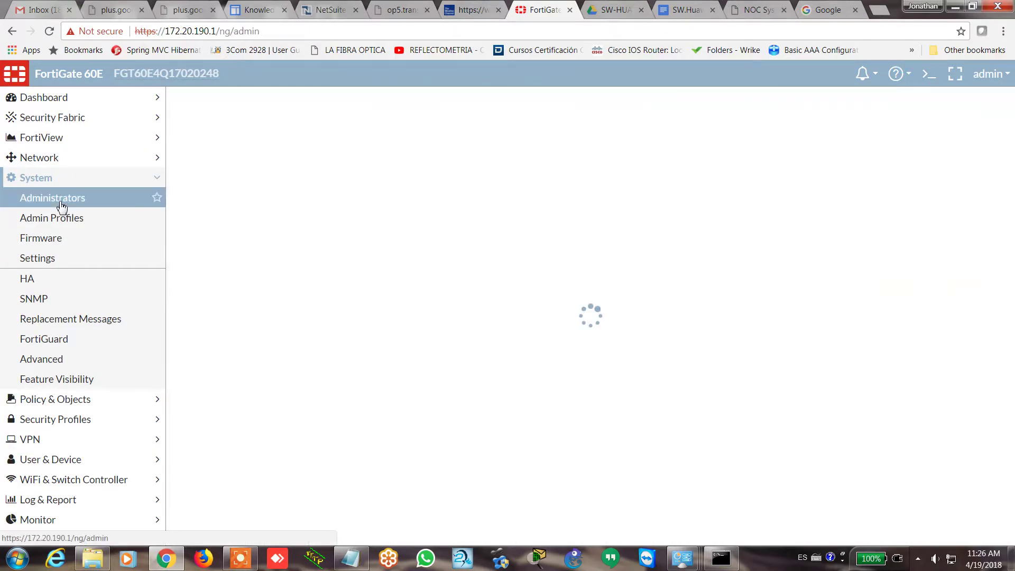
pyautogui.click(387, 141)
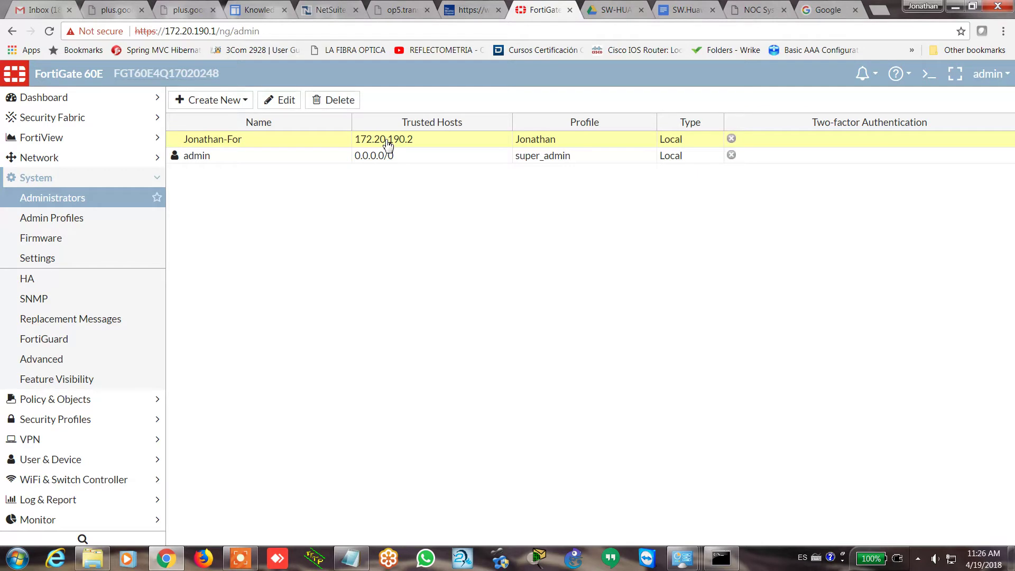
pyautogui.doubleClick(388, 140)
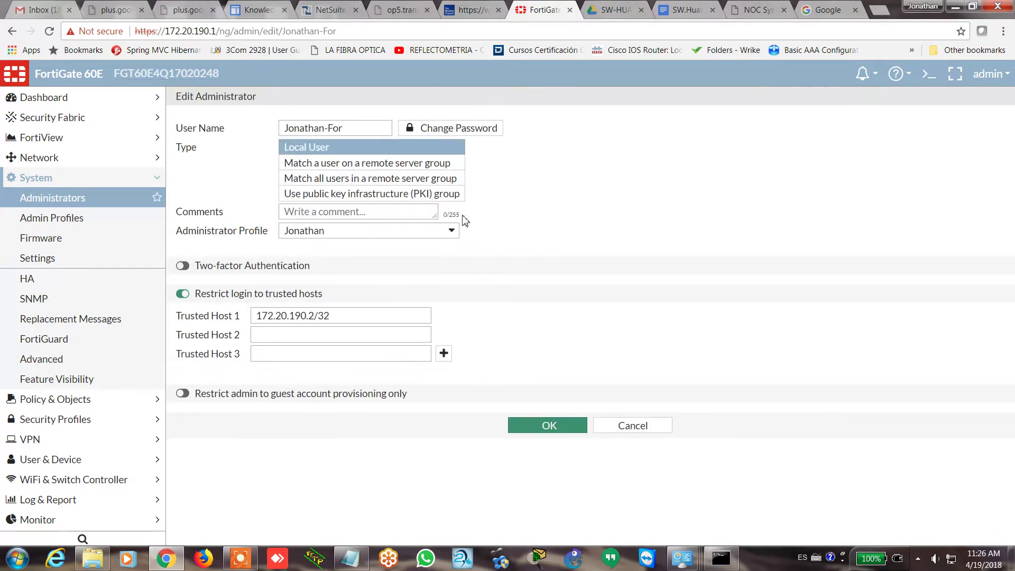
pyautogui.click(358, 315)
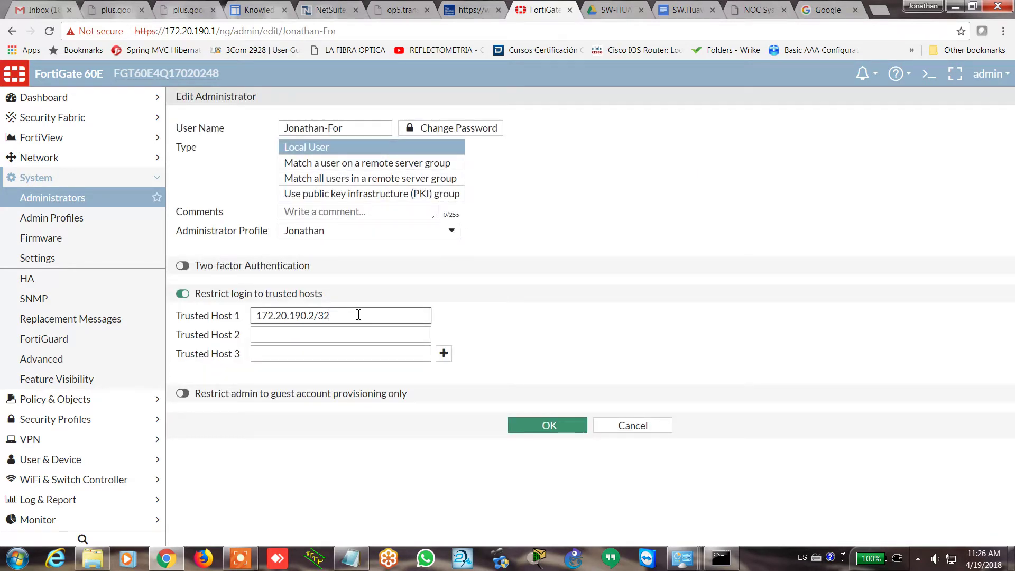
pyautogui.click(533, 427)
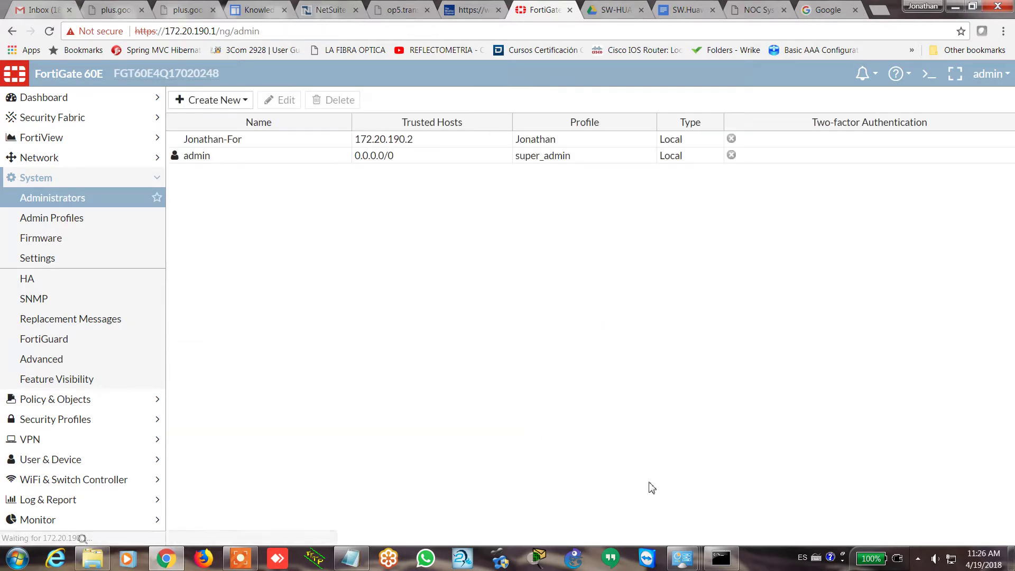
# Compare the PC's ipconfig IPv4 address with the list, then minimize Command Prompt
pyautogui.click(721, 558)
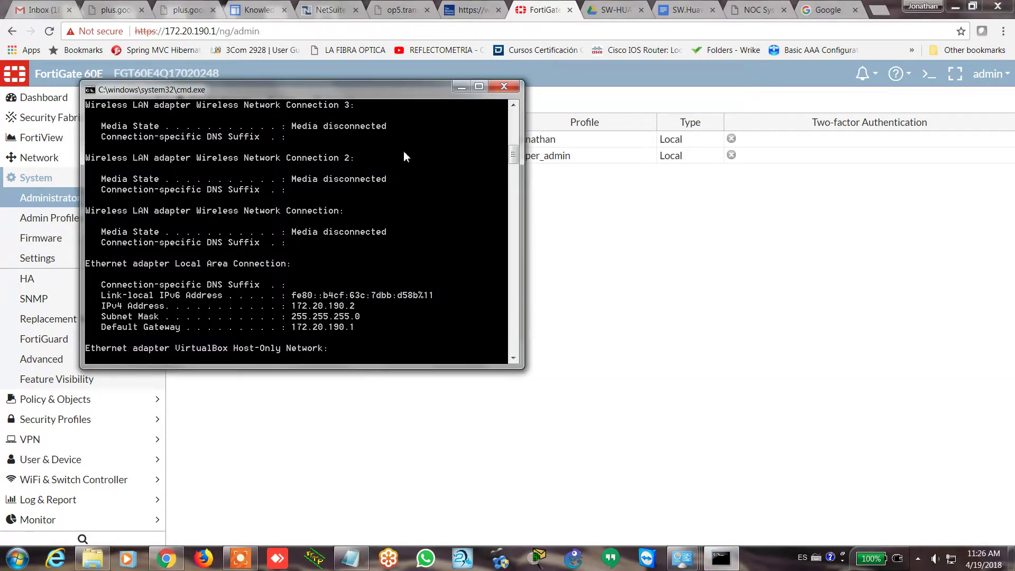
pyautogui.moveTo(360, 91); pyautogui.dragTo(736, 164)
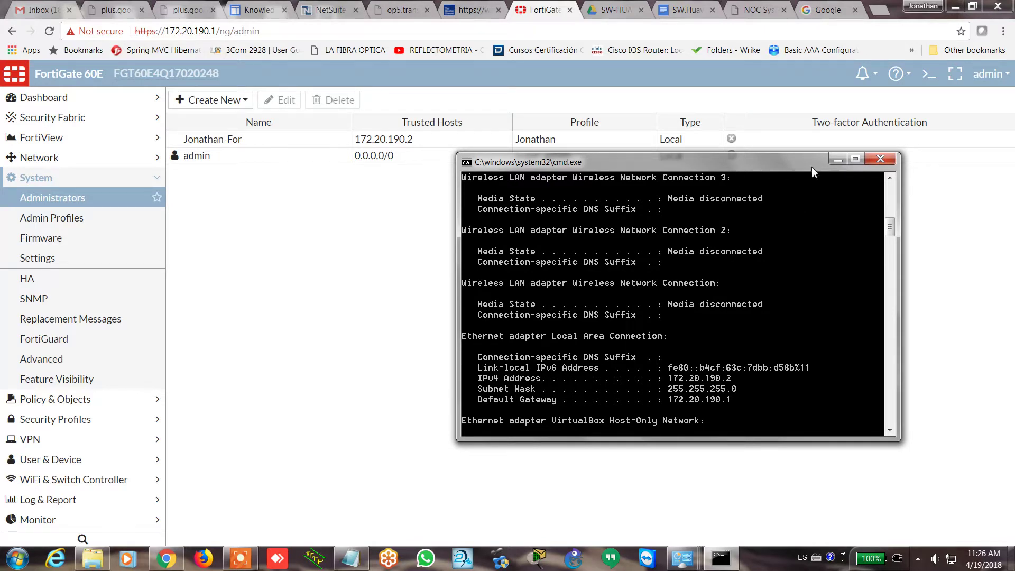
pyautogui.click(837, 160)
pyautogui.click(450, 144)
# Log out and attempt to sign in as the restricted administrator with its password
pyautogui.click(988, 74)
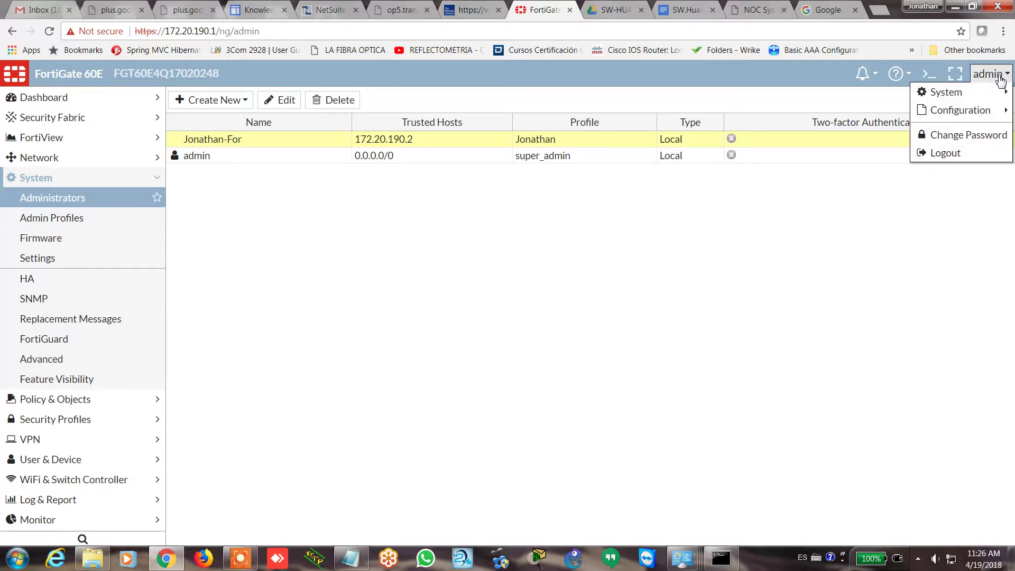
pyautogui.click(971, 153)
pyautogui.write('jonathan')
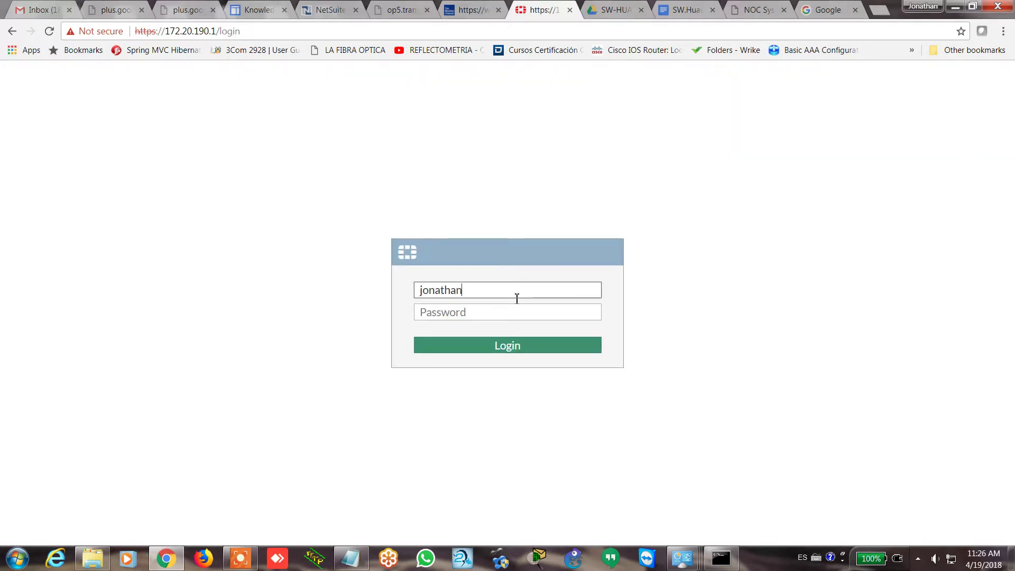
pyautogui.write('-For')
pyautogui.press('Tab')
pyautogui.write('********')
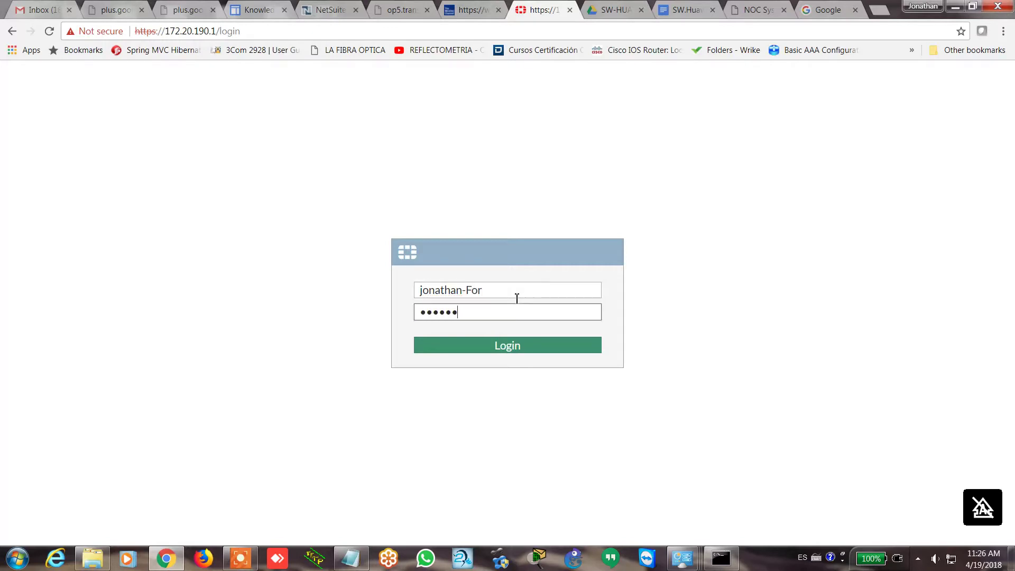
pyautogui.press('Return')
# Re-enter the restricted administrator's user name and retype, then clear, the password
pyautogui.write('jonathan')
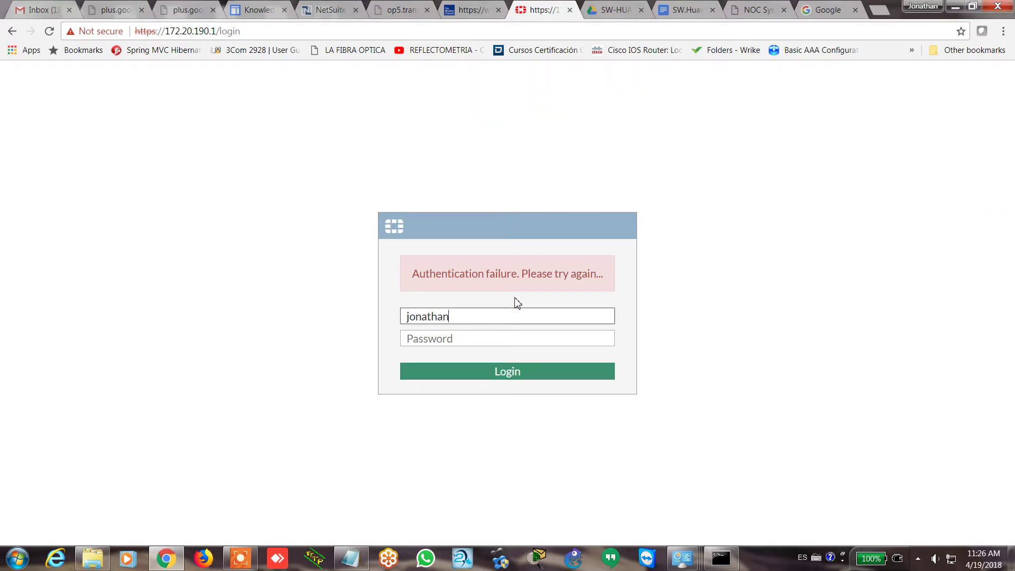
pyautogui.write('-For')
pyautogui.press('Tab')
pyautogui.write('••••••••')
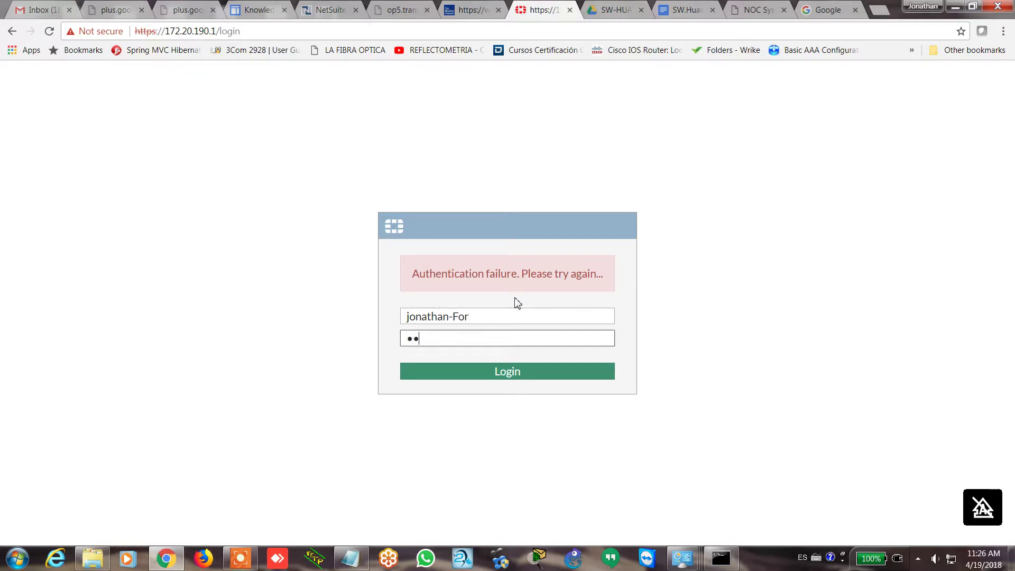
pyautogui.press('BackSpace')
pyautogui.press('BackSpace')
pyautogui.press('BackSpace')
pyautogui.press('BackSpace')
pyautogui.press('BackSpace')
pyautogui.press('BackSpace')
pyautogui.press('BackSpace')
pyautogui.write('•')
pyautogui.press('BackSpace')
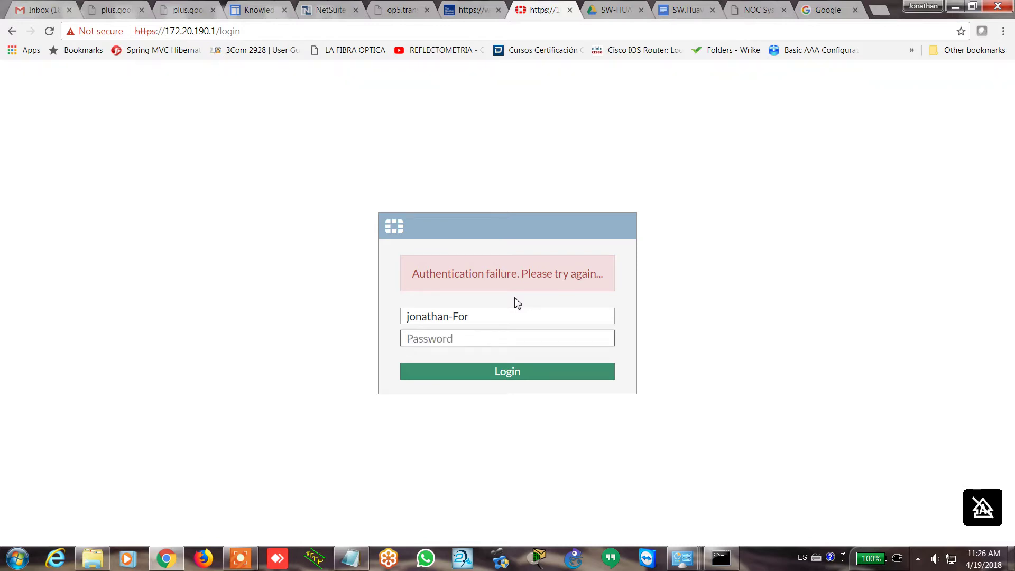